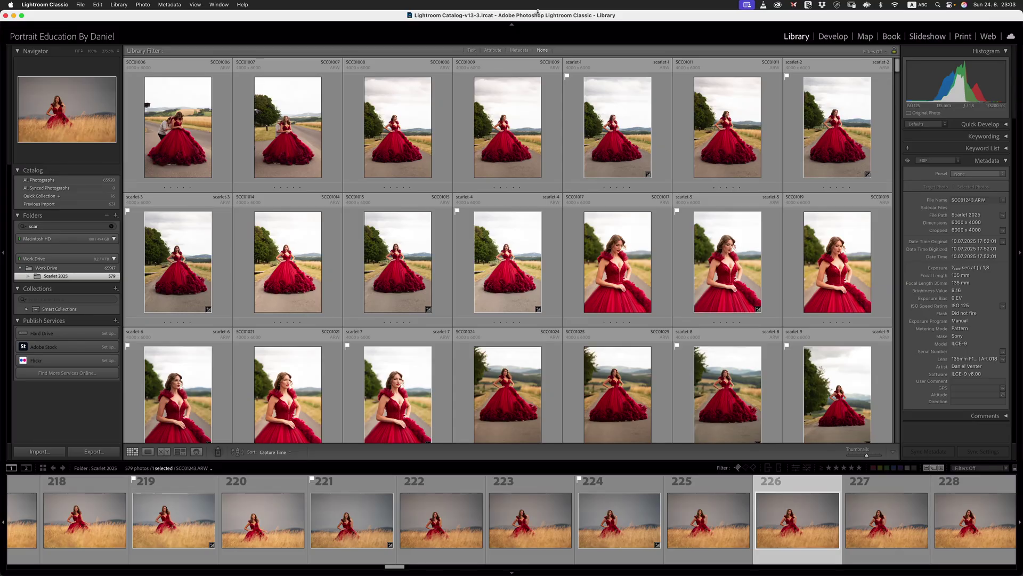
- Scroll the Scarlet 2025 grid and filmstrip to the wheat-field shots and select SCC01309
mouse_move(336, 224)
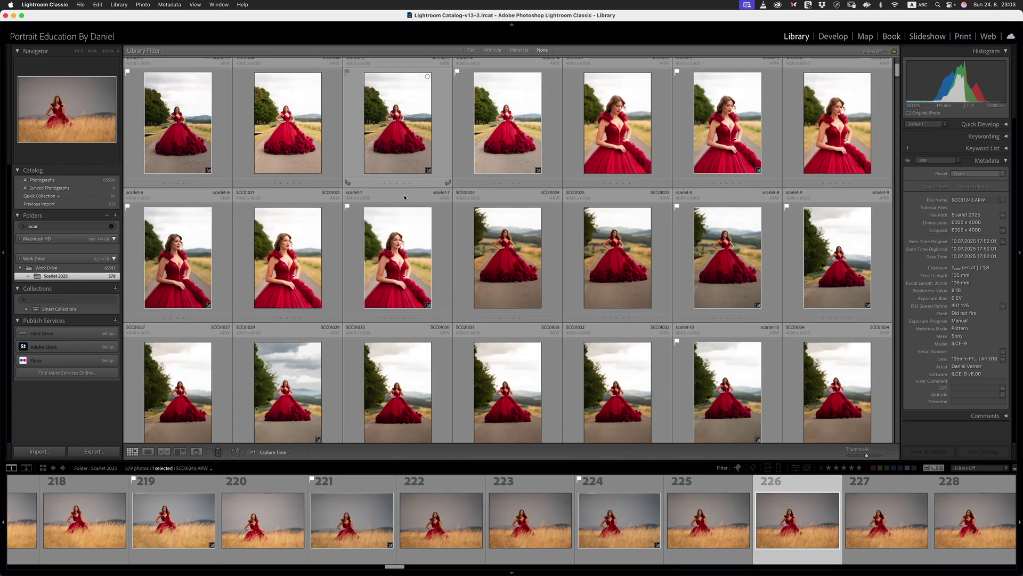
scroll(433, 306, "down", 5)
scroll(439, 302, "up", 5)
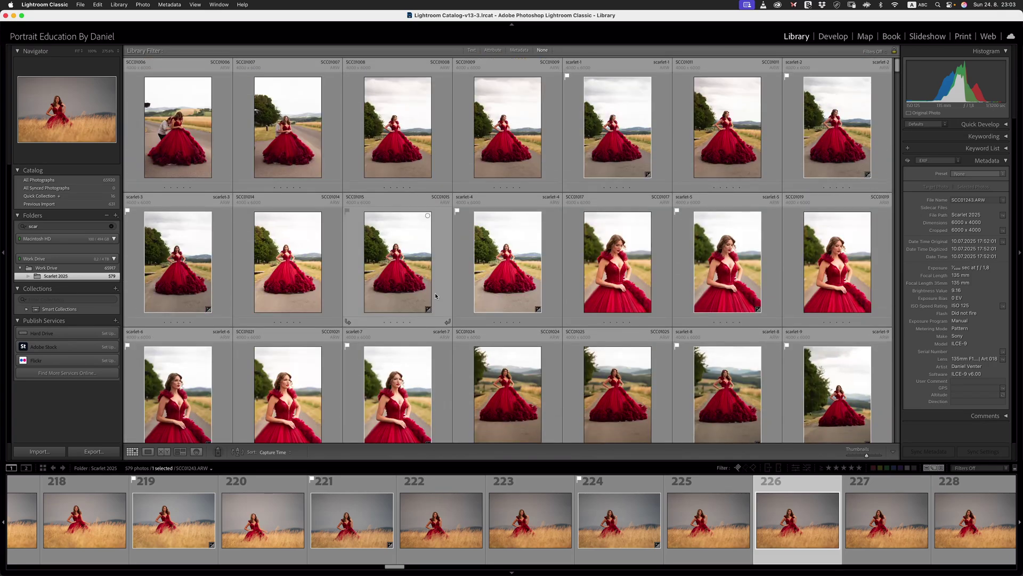
mouse_move(368, 158)
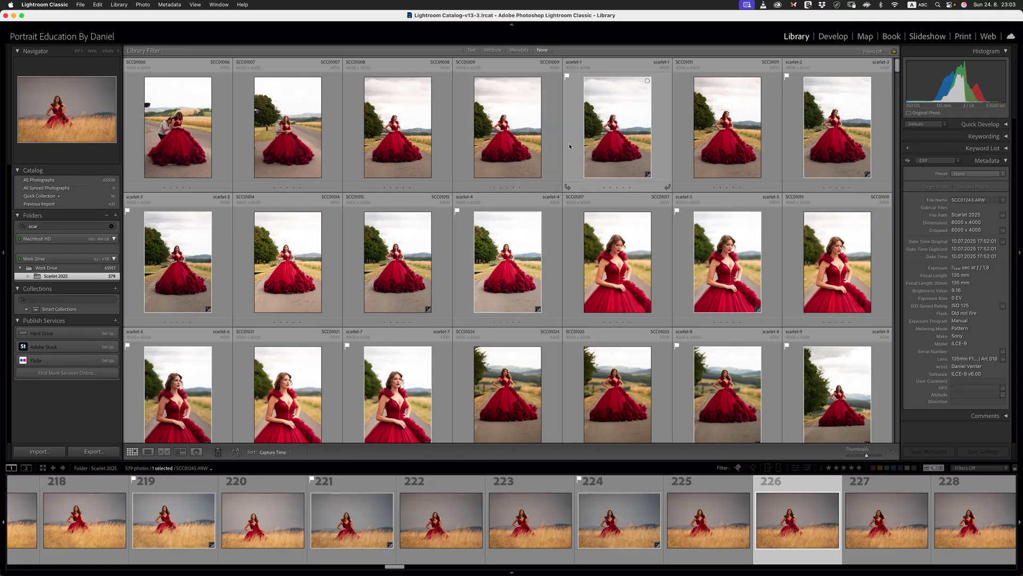
scroll(595, 133, "down", 1)
scroll(595, 133, "down", 15)
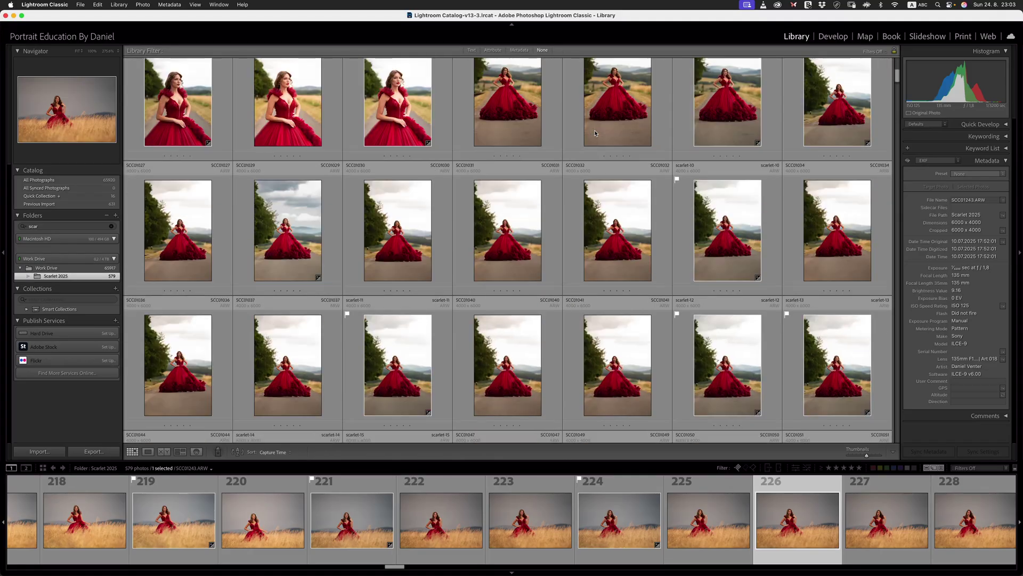
scroll(550, 130, "down", 20)
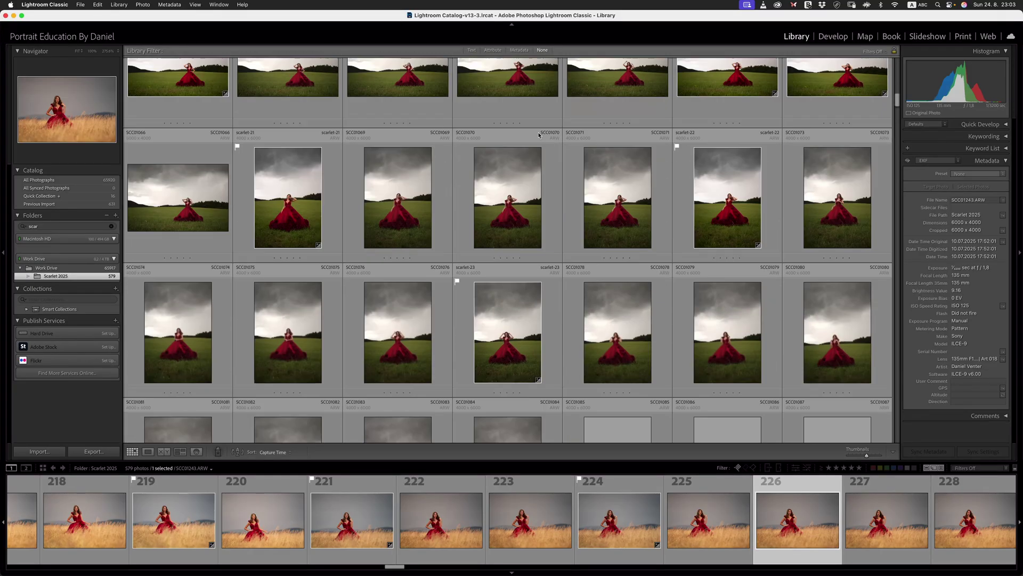
scroll(470, 264, "up", 6)
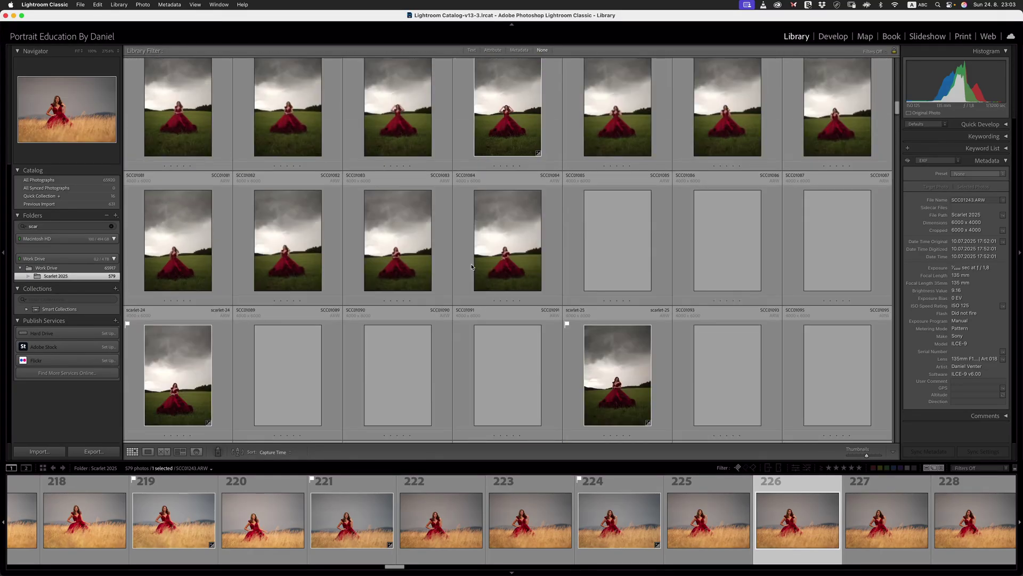
scroll(475, 203, "down", 9)
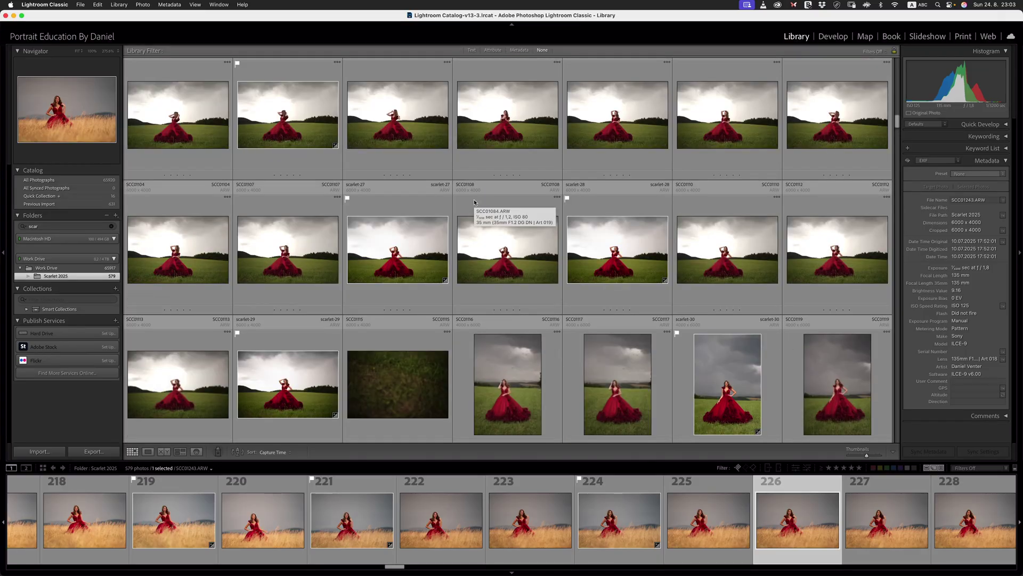
scroll(476, 230, "down", 15)
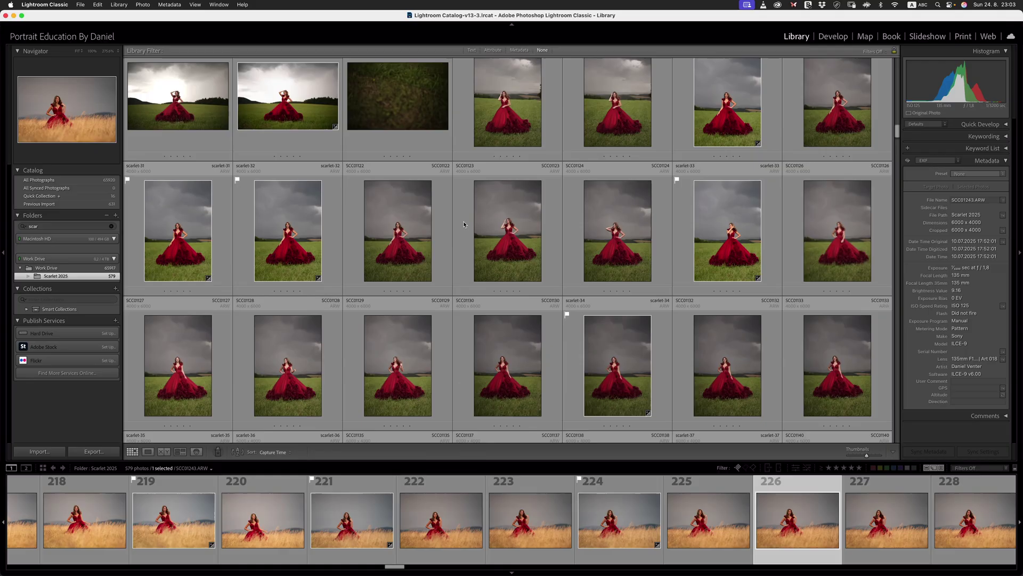
scroll(467, 198, "down", 20)
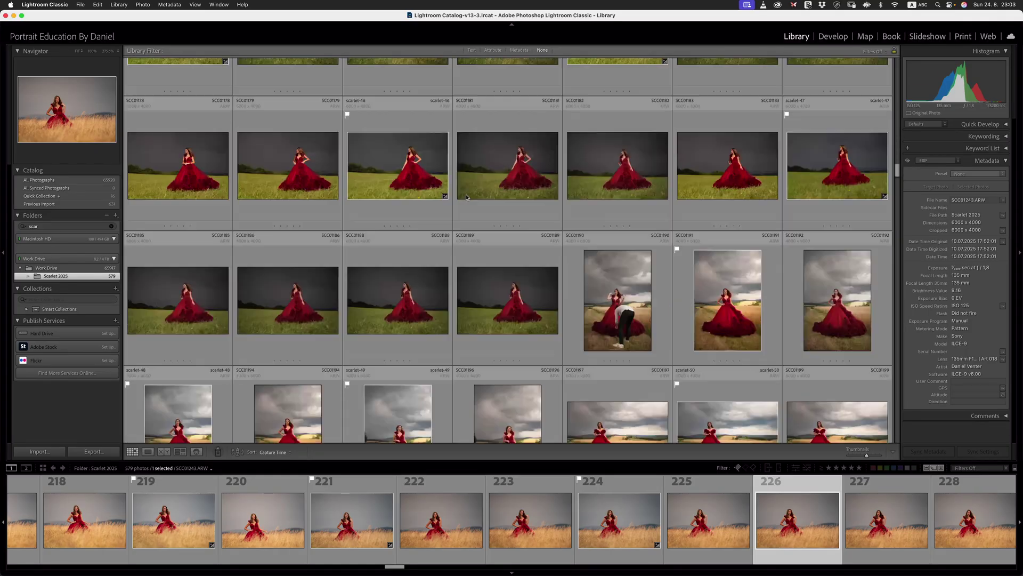
scroll(457, 171, "down", 20)
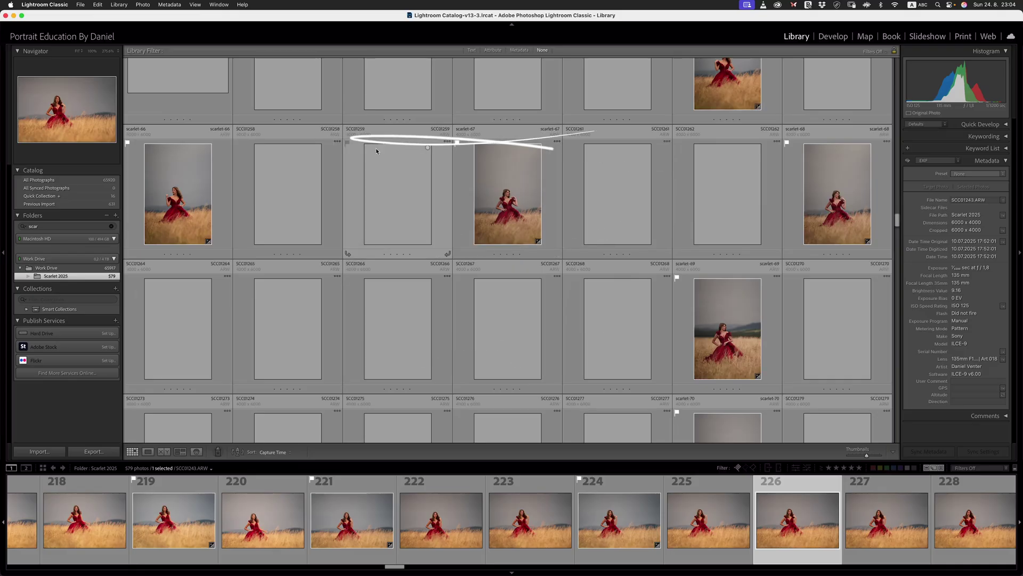
scroll(376, 160, "down", 3)
scroll(363, 187, "down", 10)
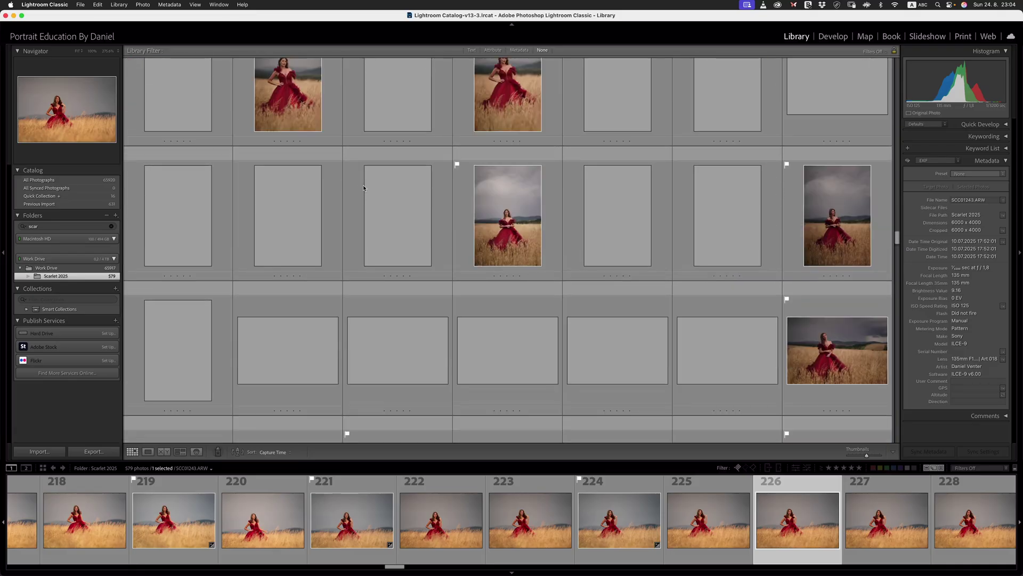
scroll(392, 525, "right", 10)
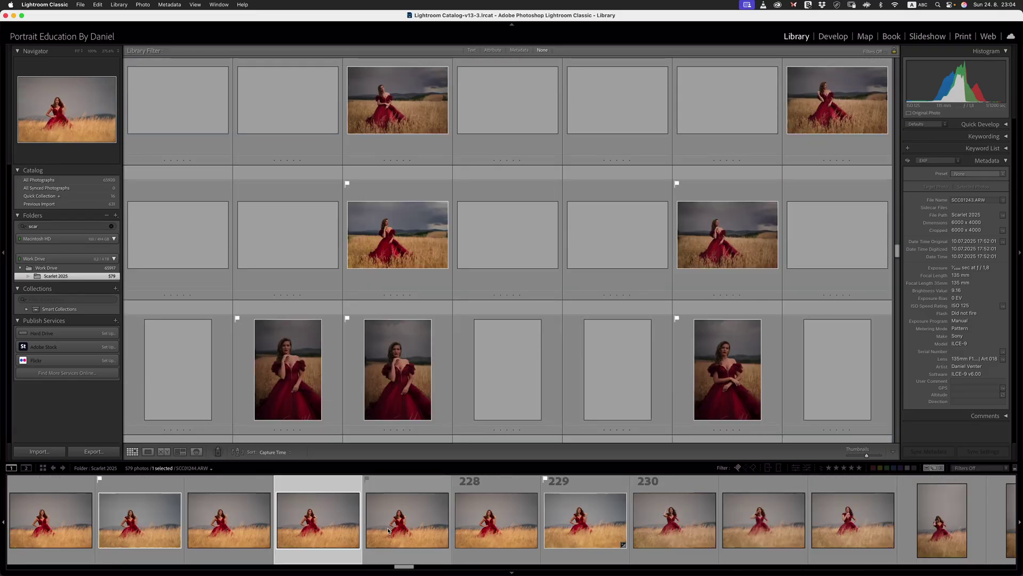
scroll(392, 525, "right", 5)
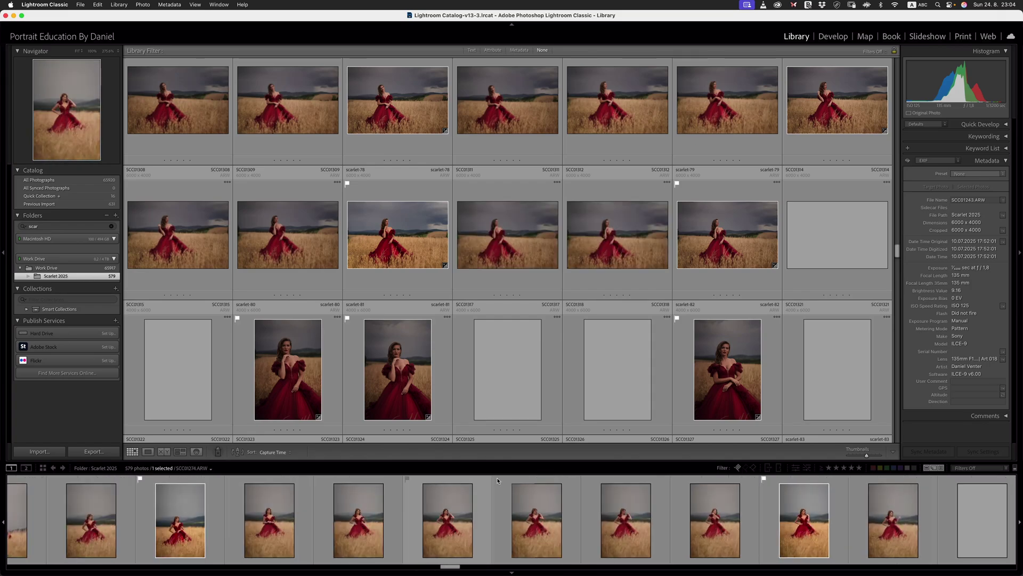
left_click(309, 234)
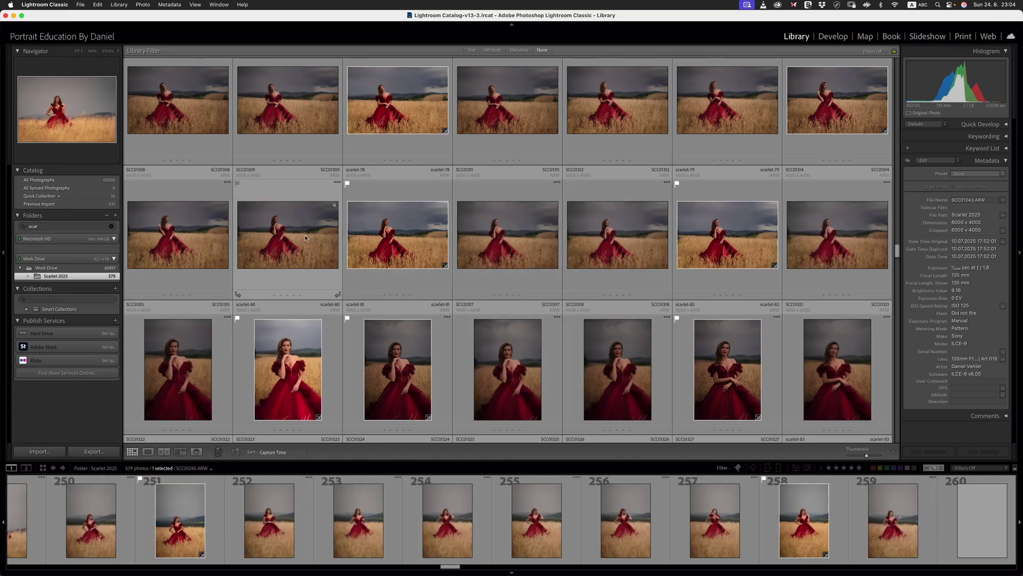
- Open SCC01309 in Loupe, pan around the dress at 1:1, then return to Fit view
double_click(284, 222)
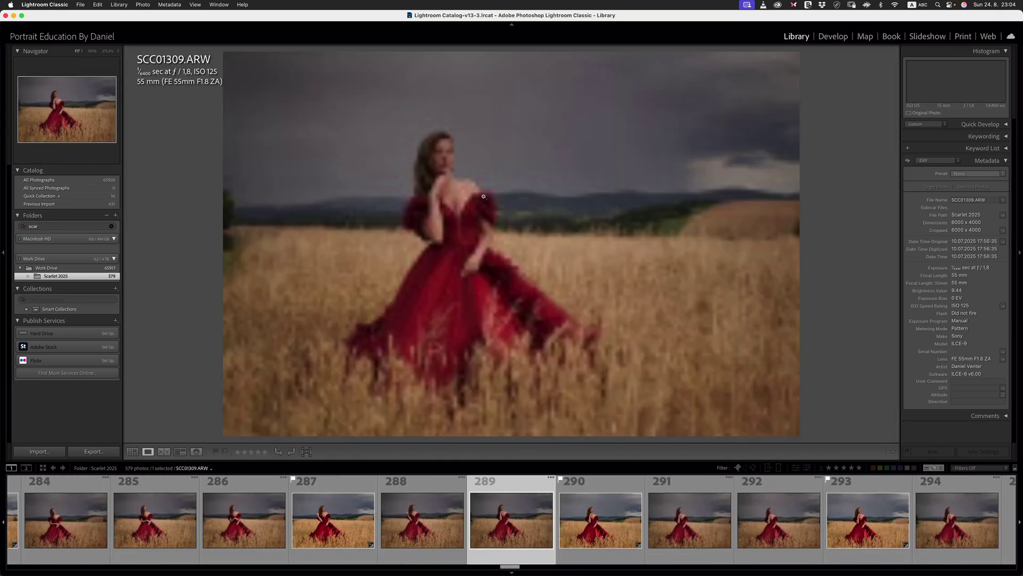
left_click(462, 185)
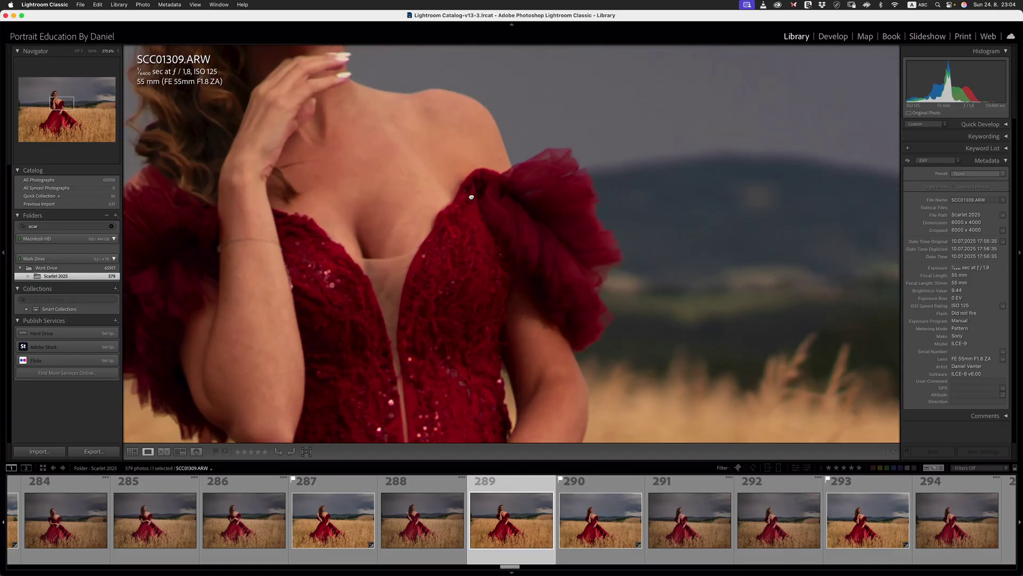
left_click_drag(471, 197, 380, 134)
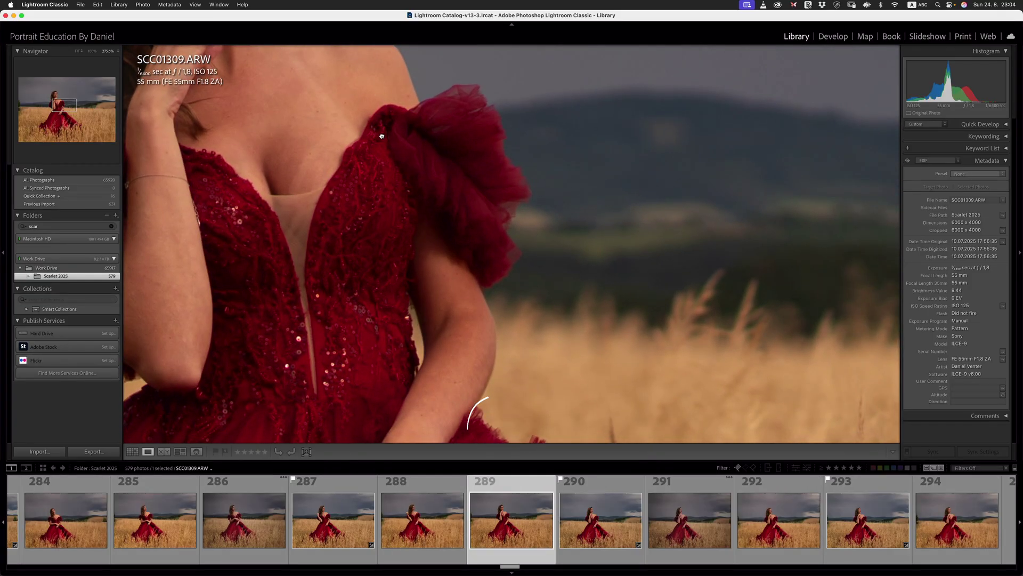
left_click(382, 136)
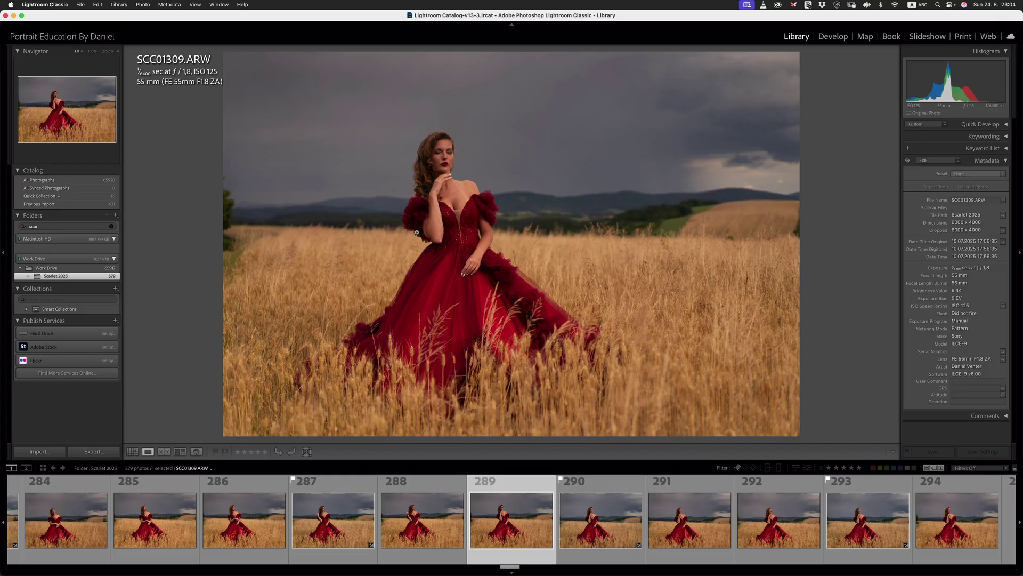
- Open the catalog's Catalog Settings from the Lightroom Classic preferences
left_click(44, 5)
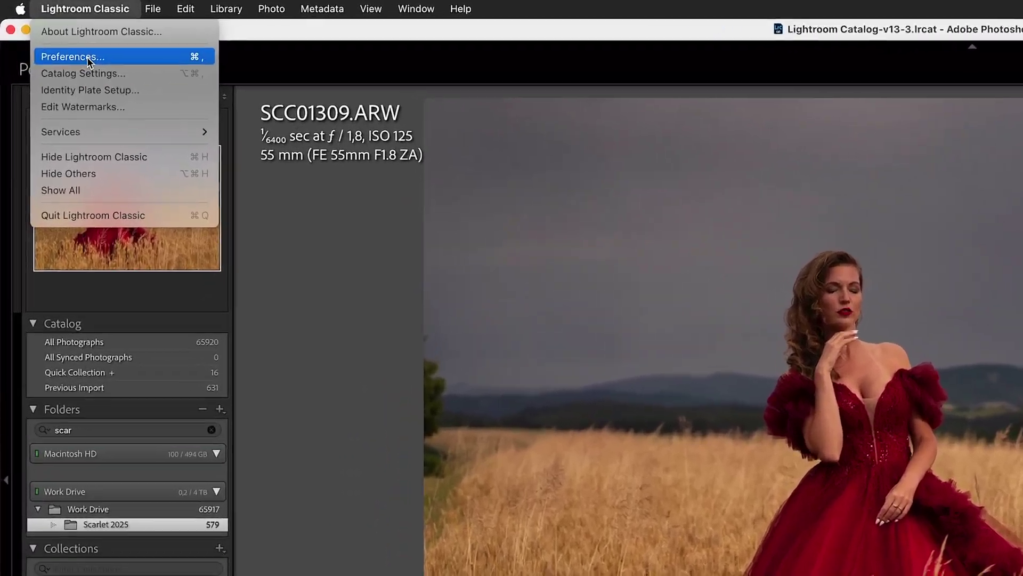
left_click(36, 30)
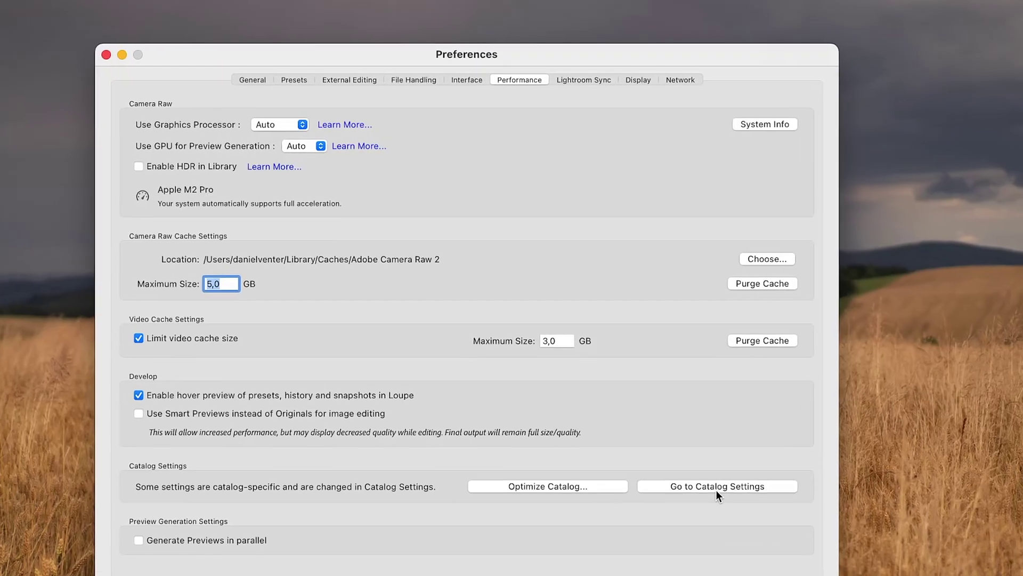
left_click(632, 313)
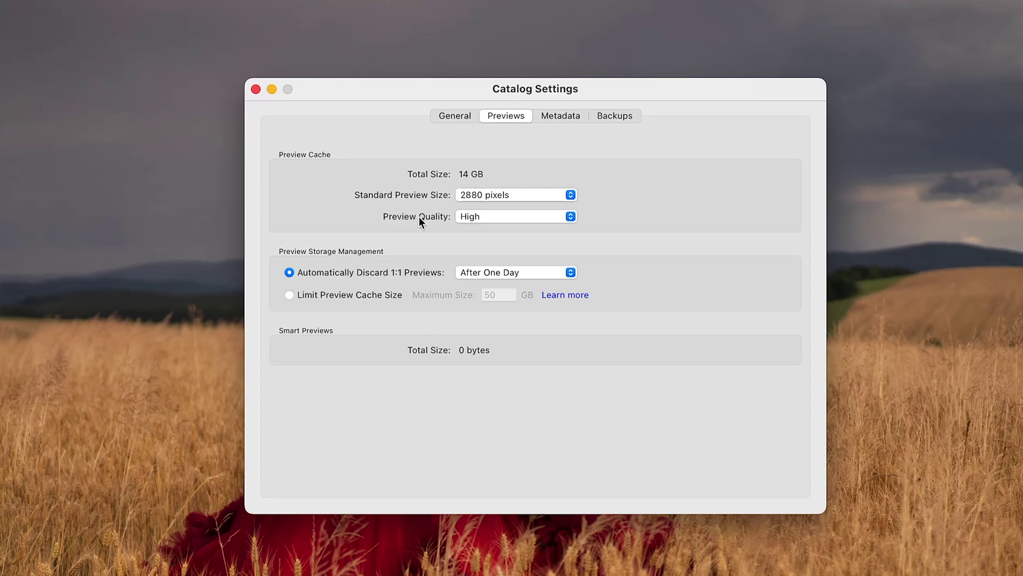
- Keep Standard Preview Size at 2880 pixels and Preview Quality at High
left_click(480, 196)
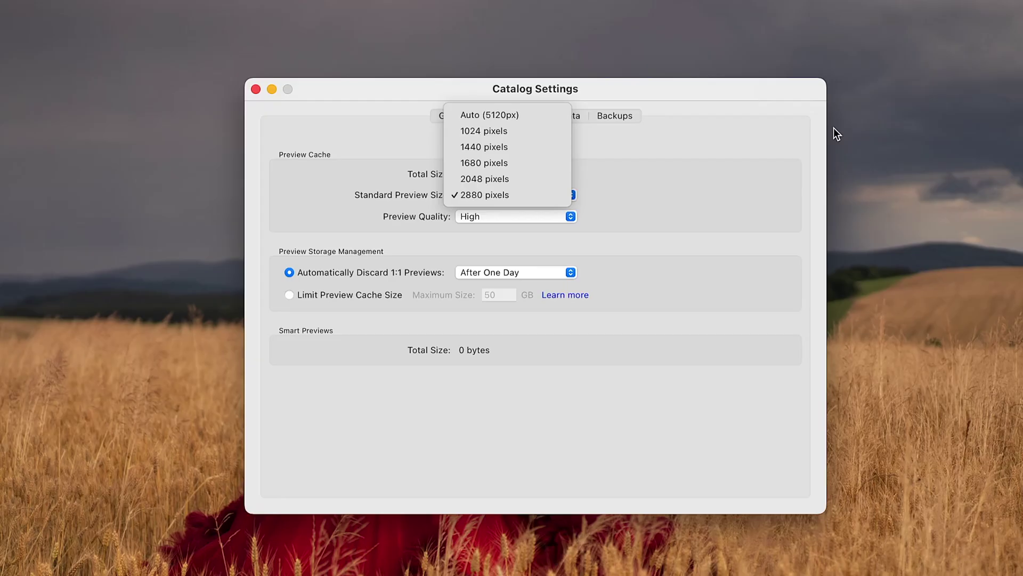
left_click(611, 230)
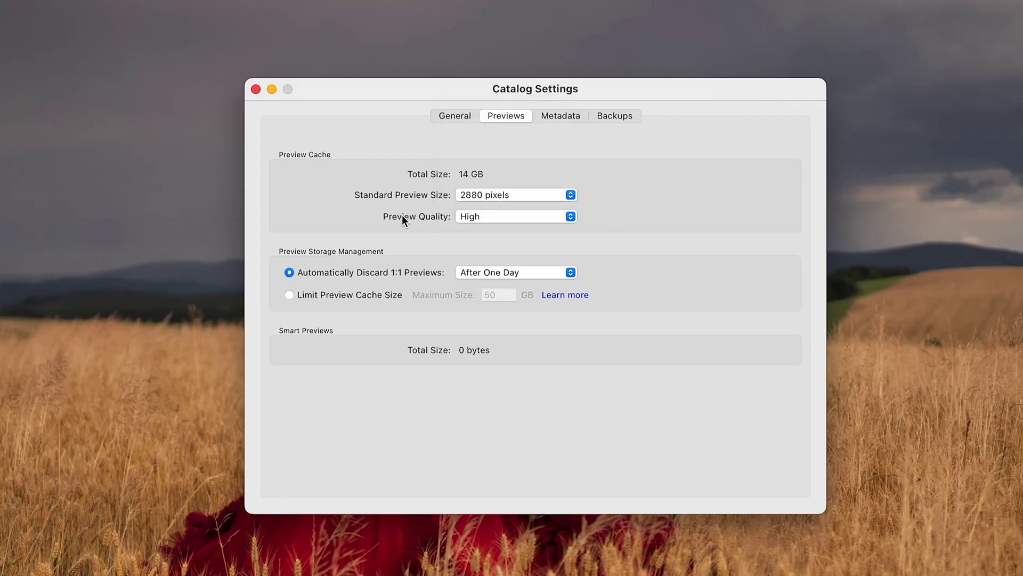
left_click(486, 219)
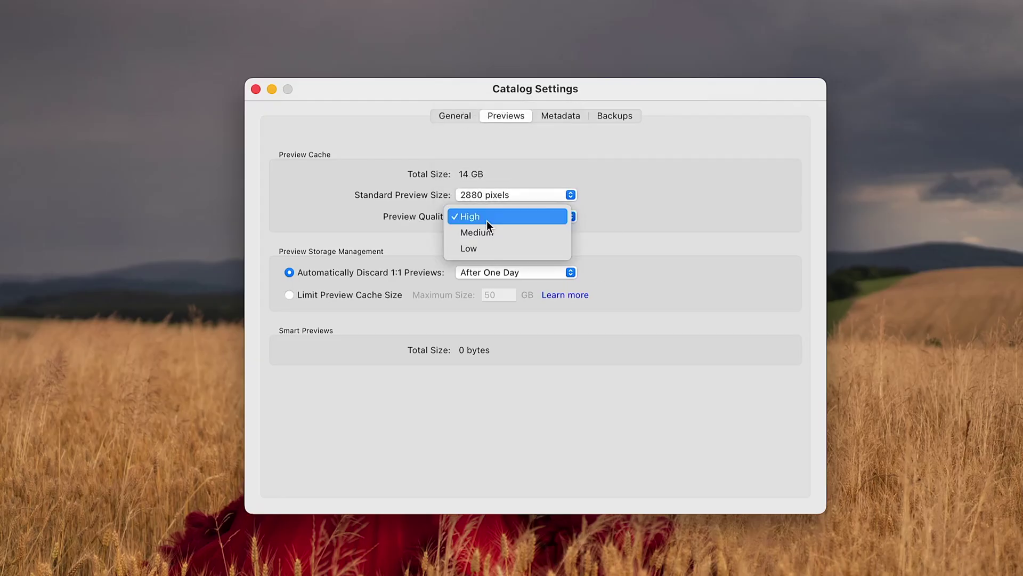
left_click(487, 219)
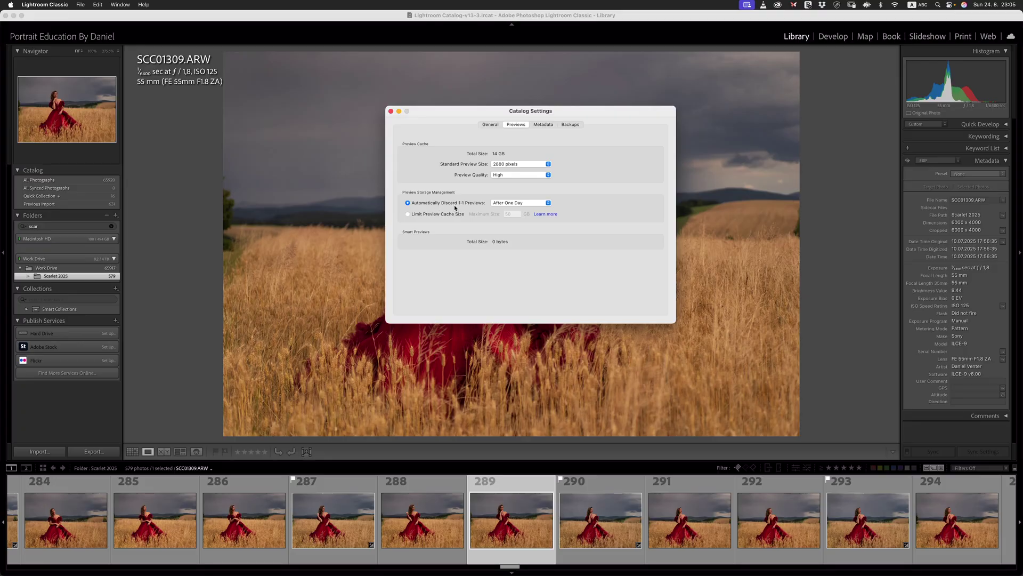
- Leave Automatically Discard 1:1 Previews at After One Day, then close the dialog
left_click(510, 203)
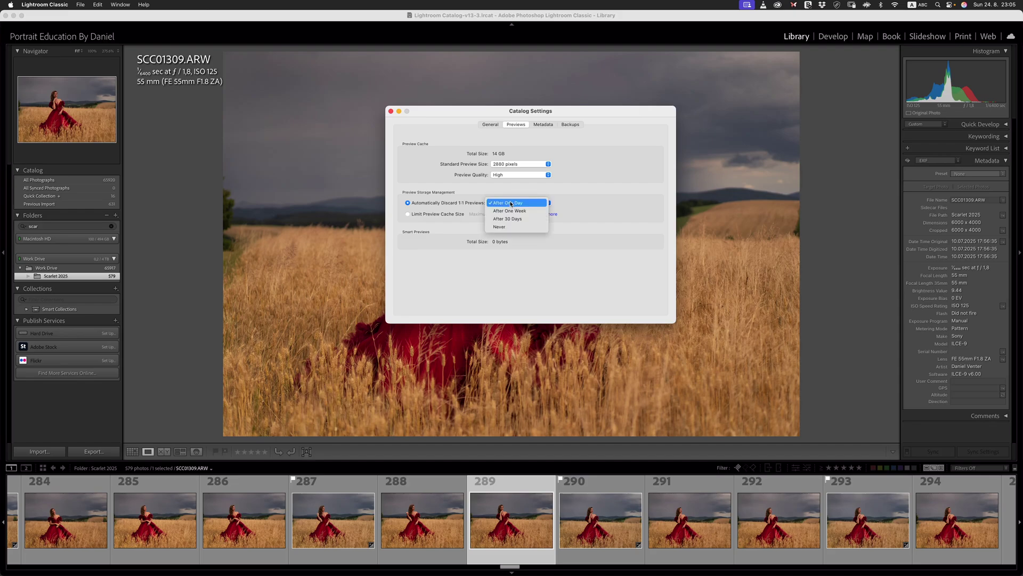
left_click(511, 203)
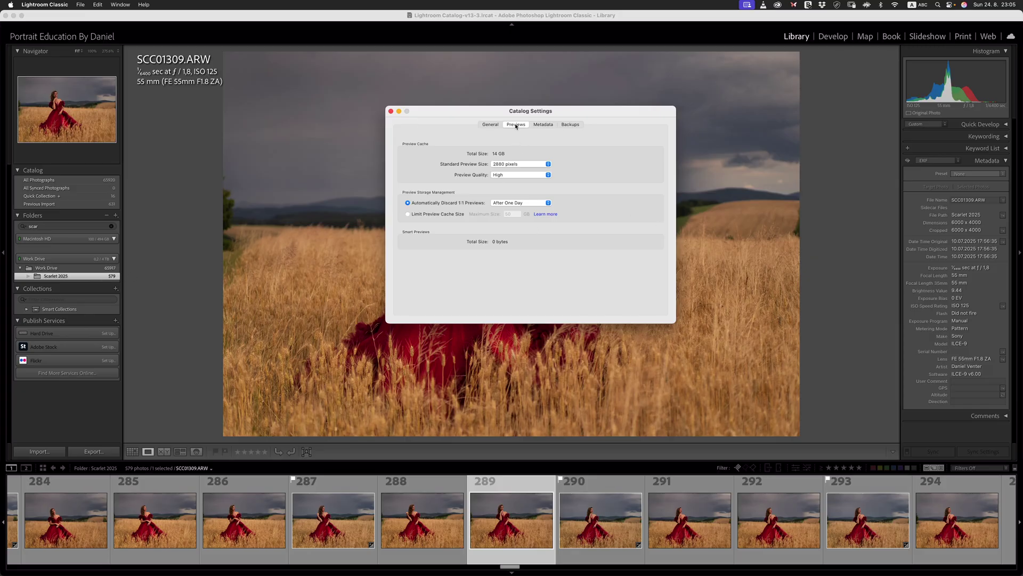
left_click(390, 111)
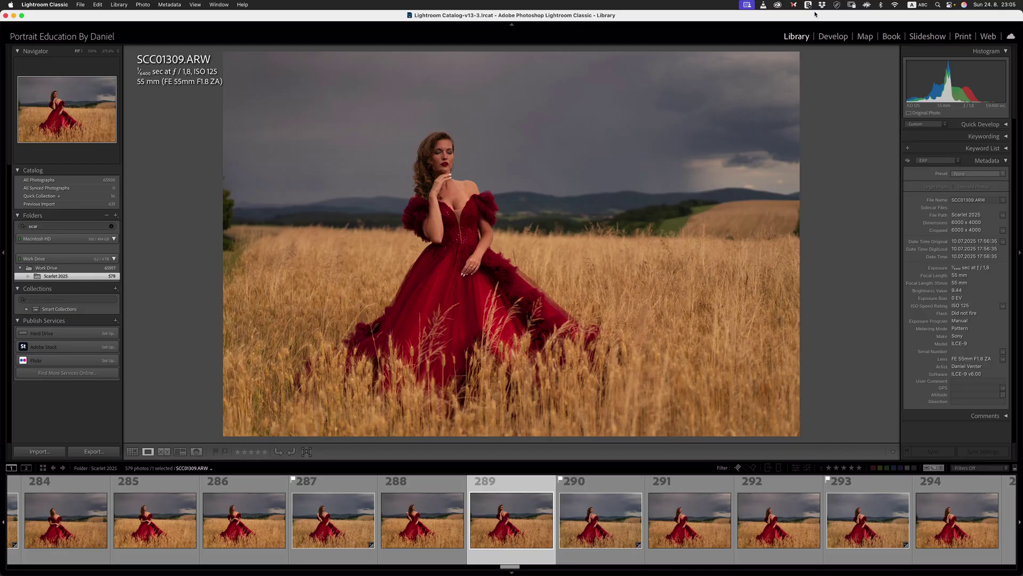
- Choose Library > Previews > Build Standard-Sized Previews for all photos
left_click(119, 5)
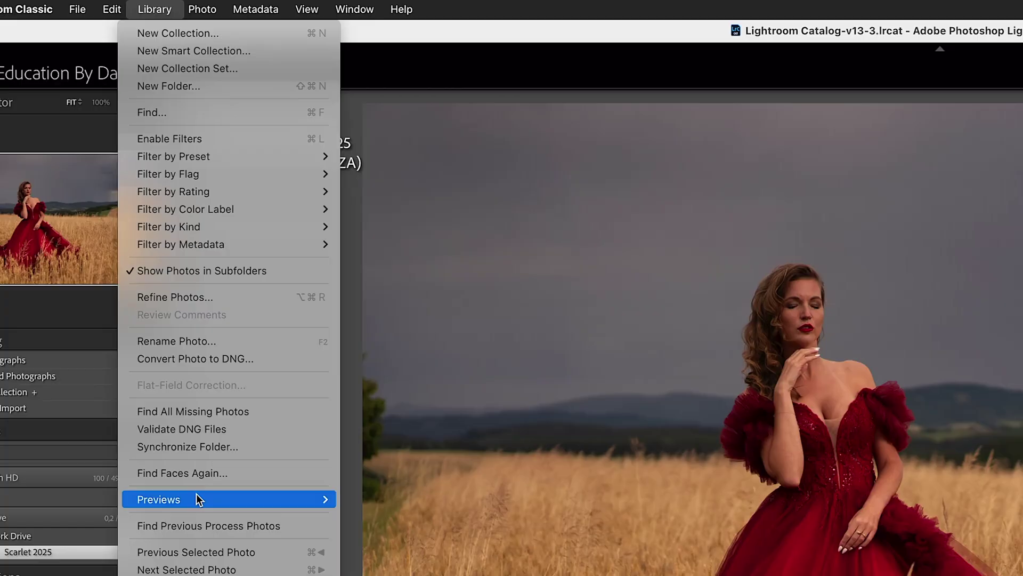
mouse_move(141, 251)
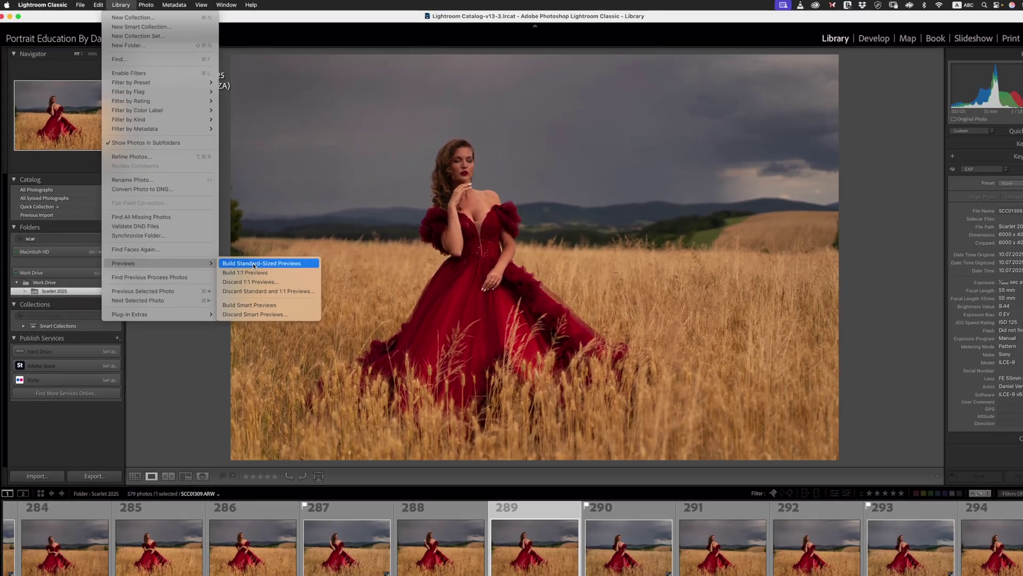
left_click(395, 502)
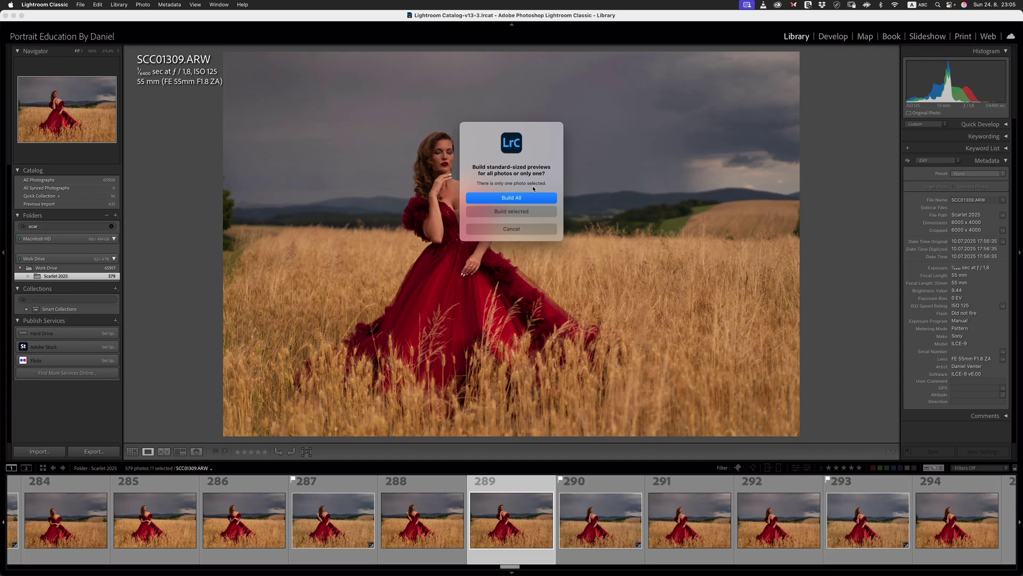
left_click(528, 197)
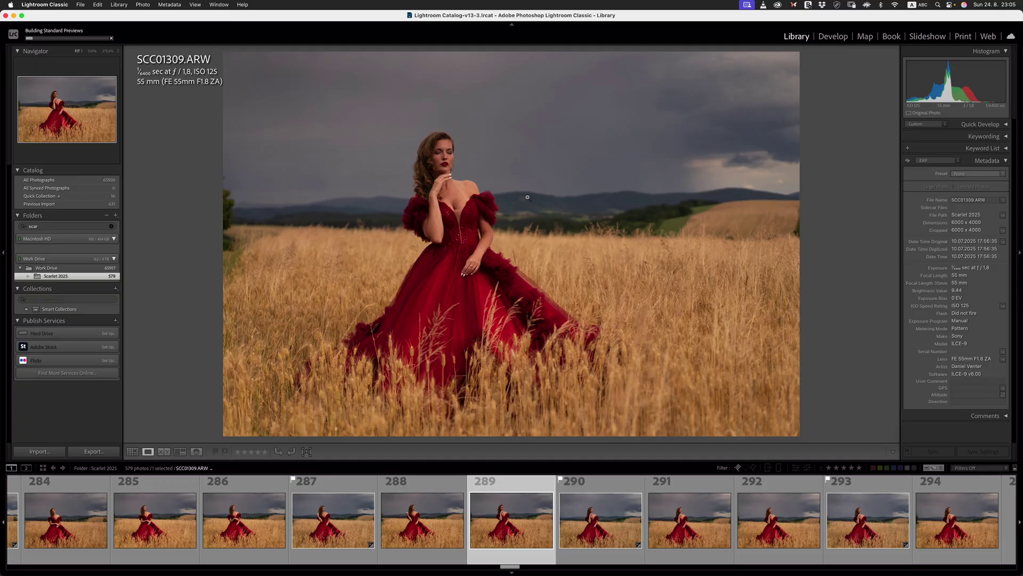
- Browse the filmstrip, selecting SCC01482 and then SCC01479
scroll(407, 525, "down", 4)
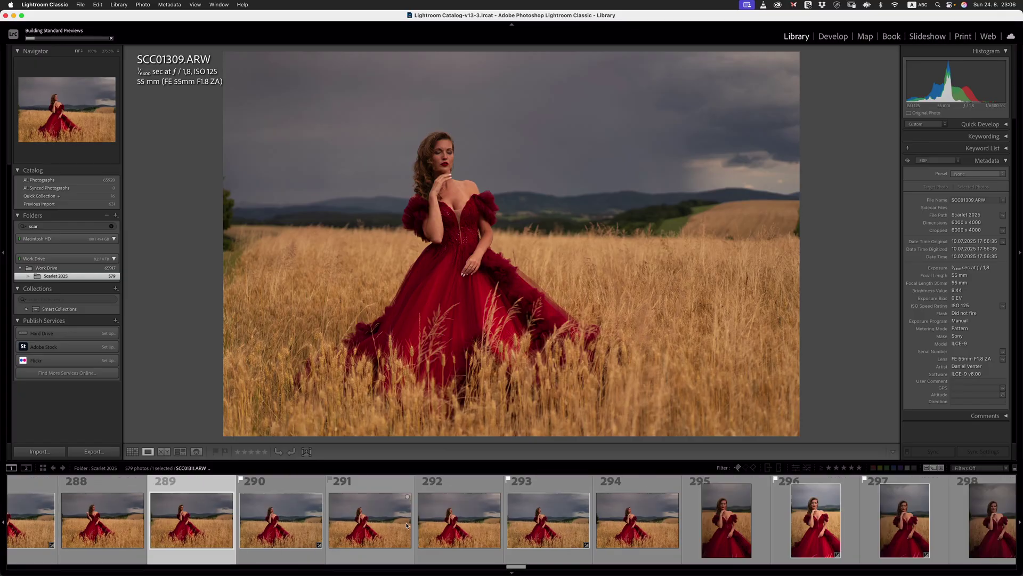
scroll(407, 525, "down", 10)
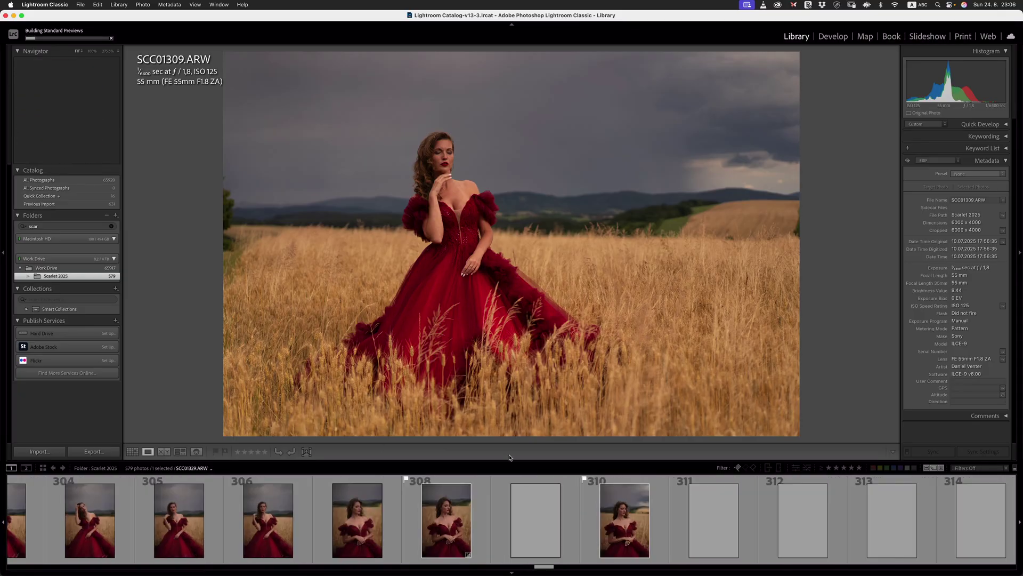
scroll(487, 521, "down", 15)
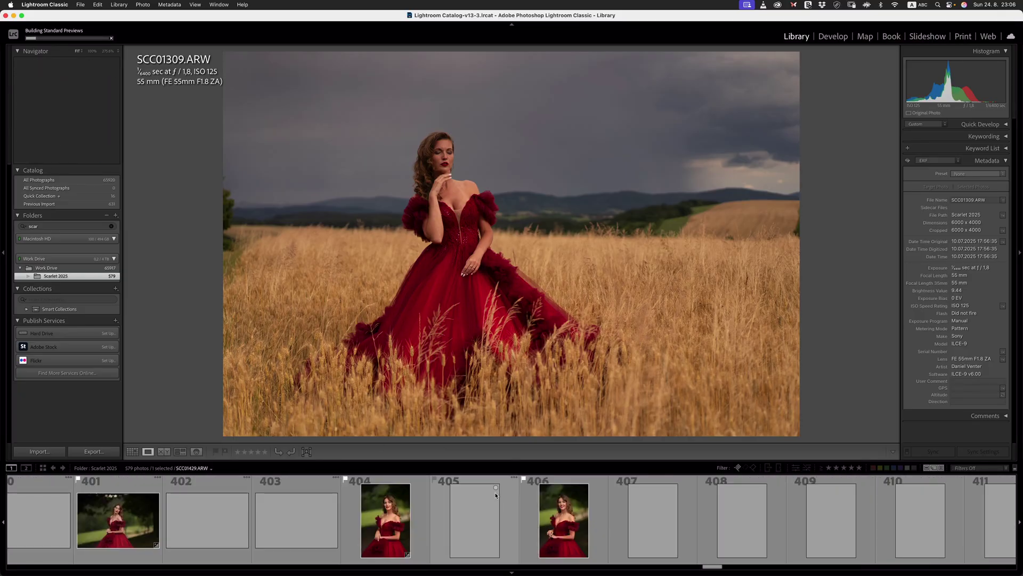
scroll(535, 502, "down", 15)
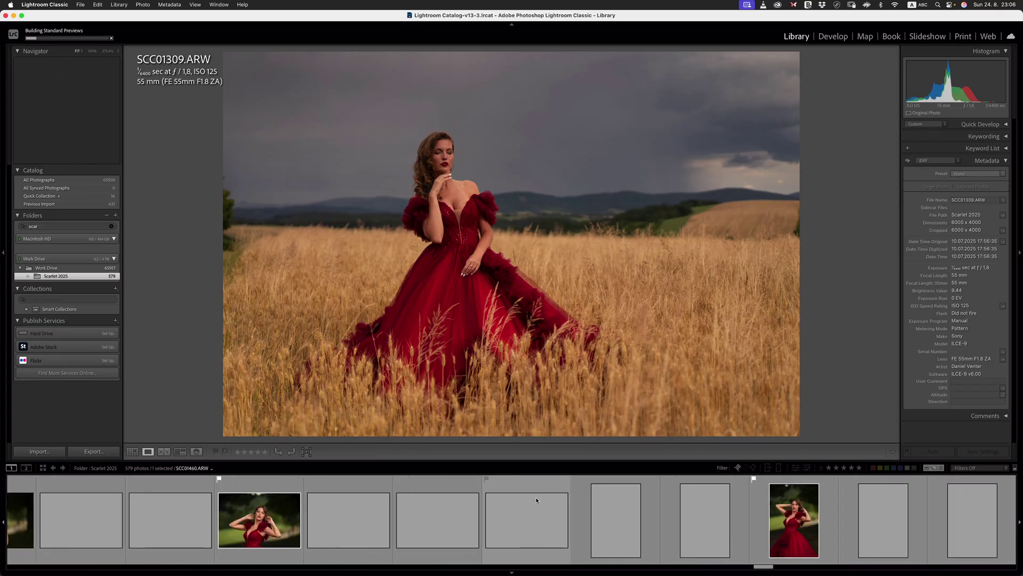
left_click(675, 507)
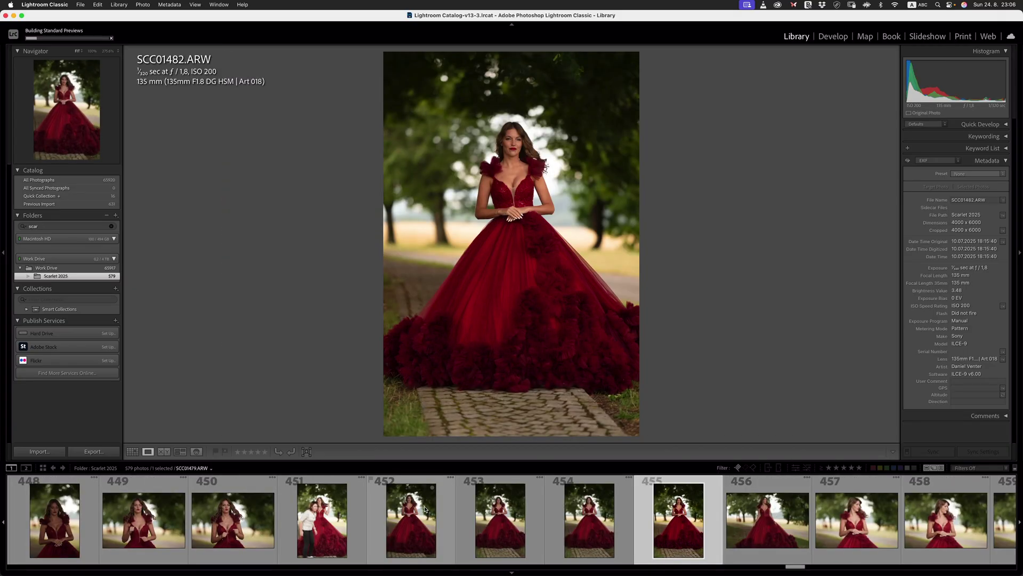
left_click(425, 507)
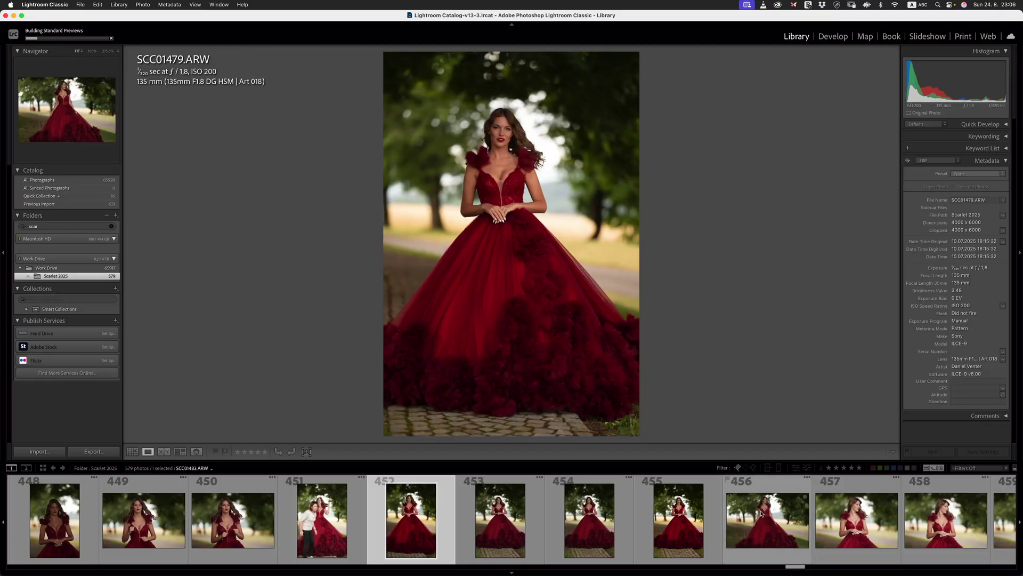
- Check the preview-building progress in the Activity Center
scroll(702, 509, "down", 8)
scroll(702, 506, "down", 5)
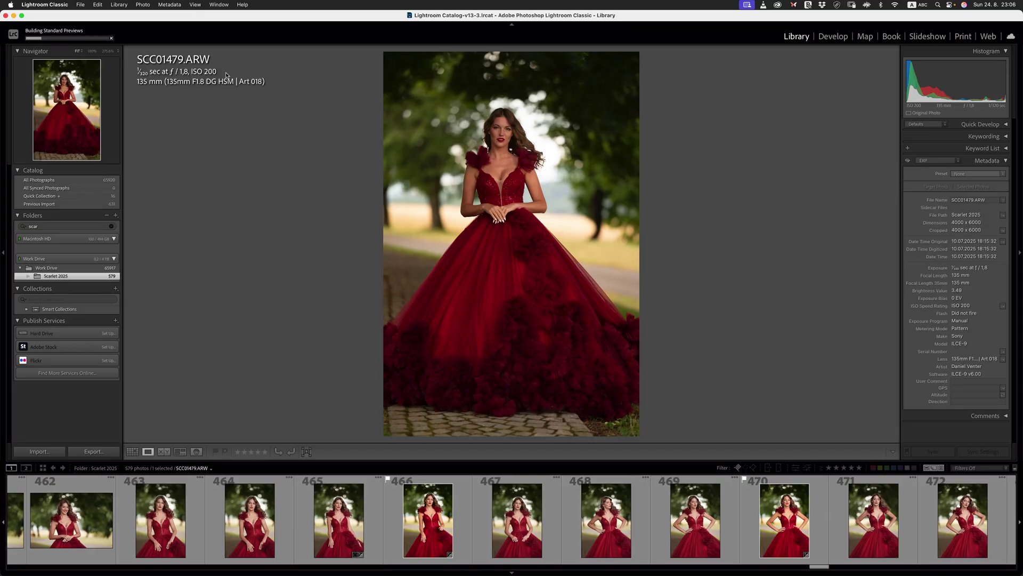
left_click(63, 38)
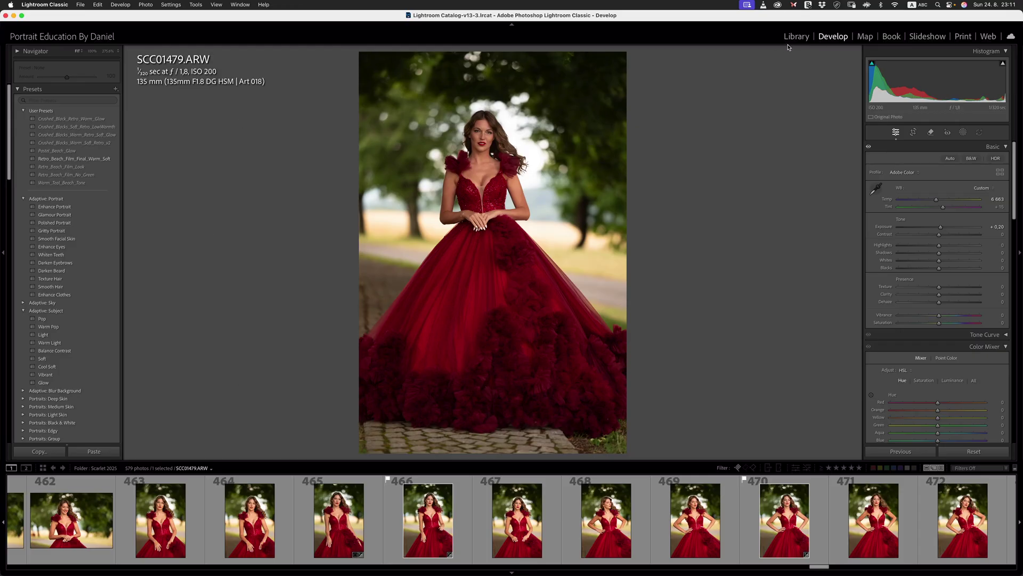
left_click(797, 39)
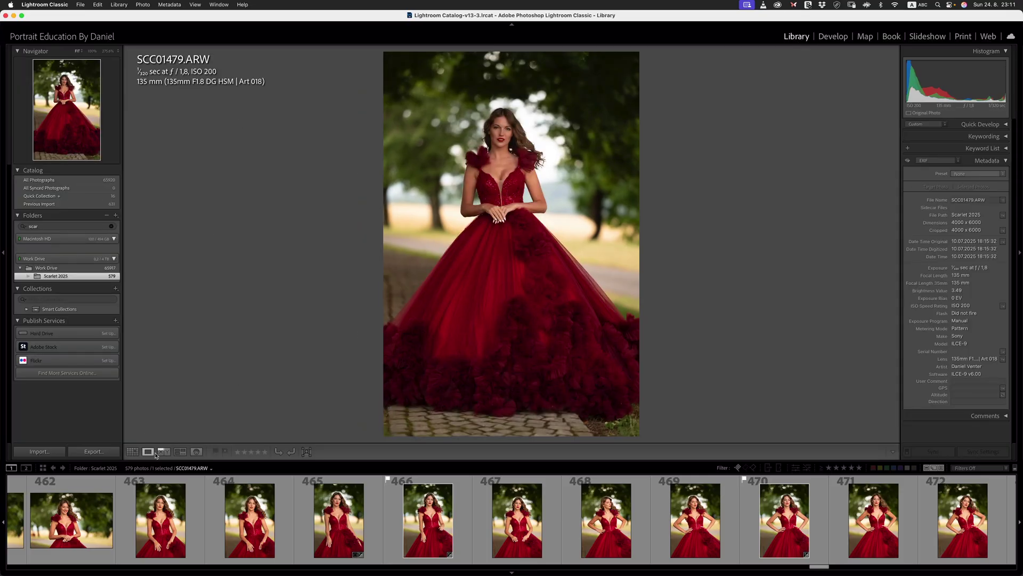
left_click(132, 452)
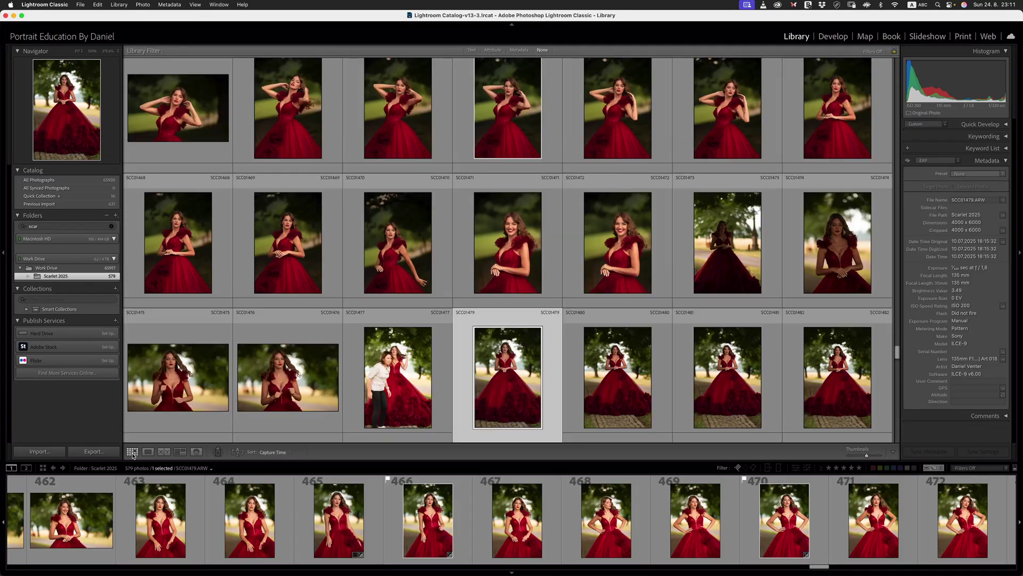
scroll(470, 160, "down", 10)
scroll(469, 160, "up", 8)
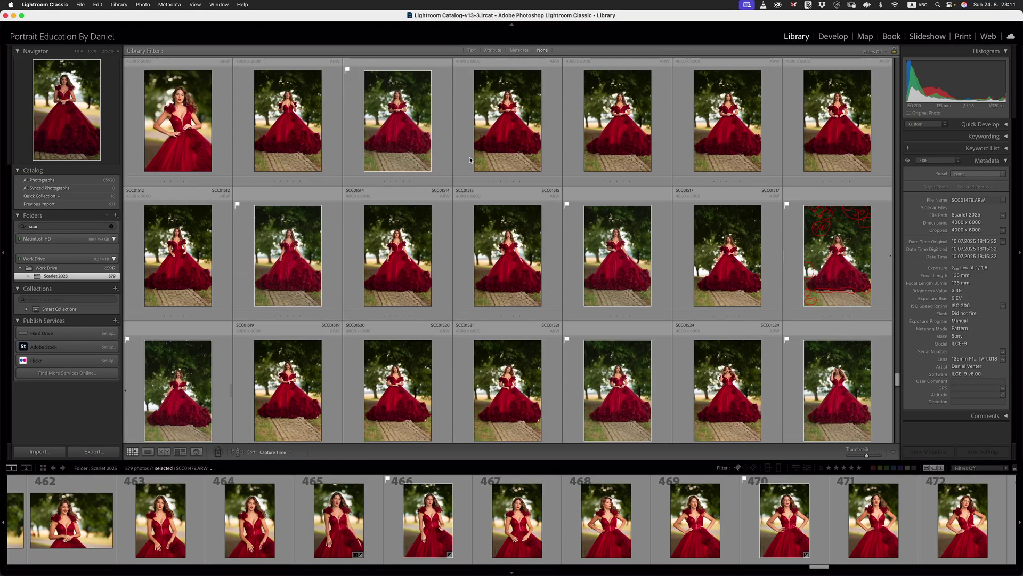
scroll(500, 233, "up", 10)
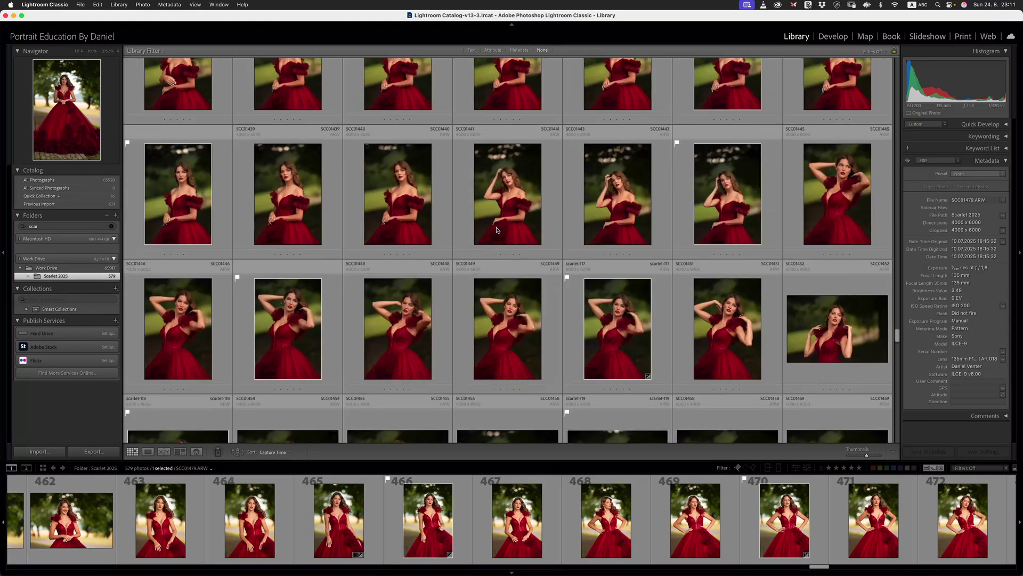
scroll(481, 215, "up", 10)
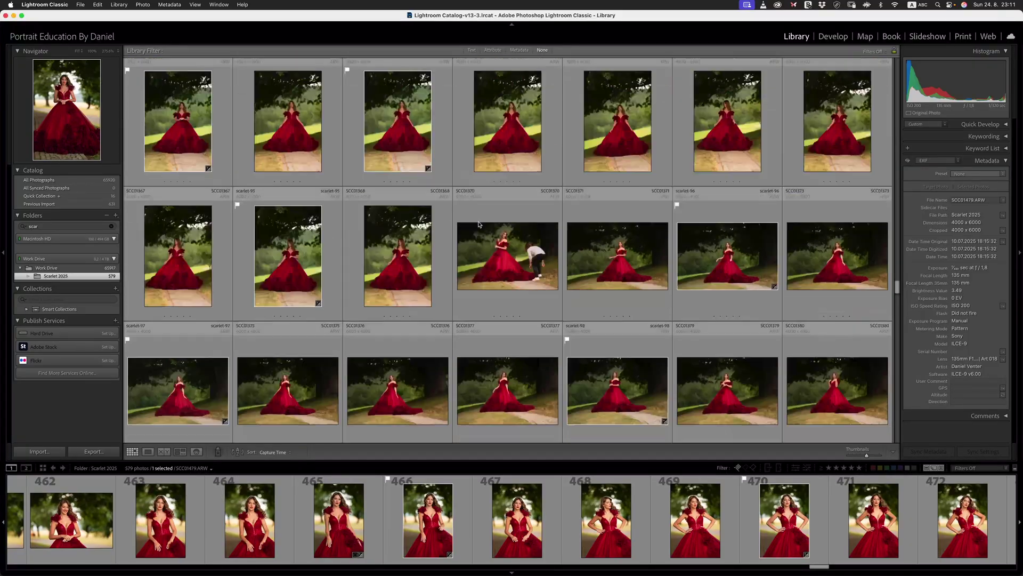
scroll(474, 218, "up", 10)
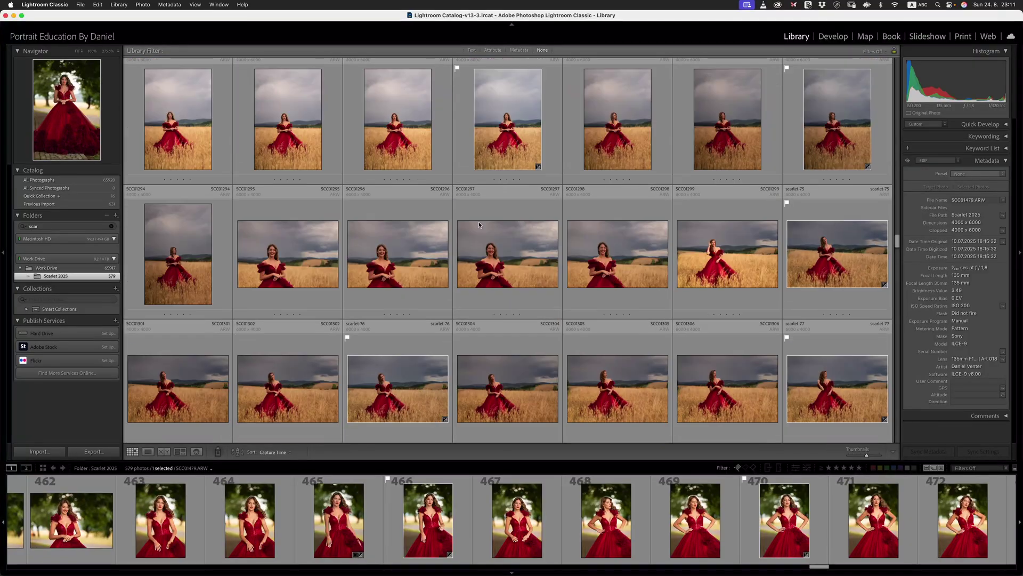
scroll(474, 214, "up", 10)
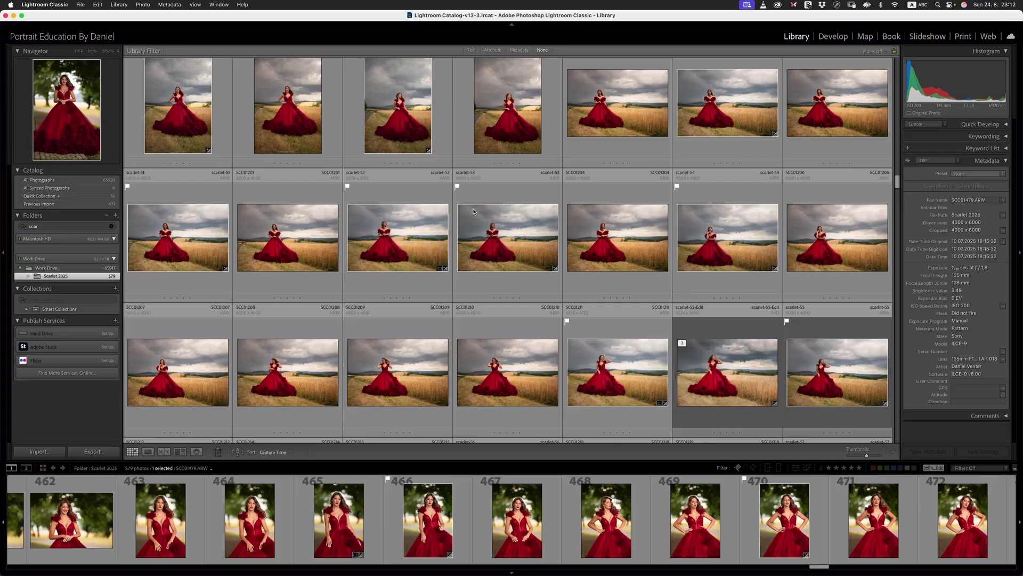
scroll(410, 208, "up", 10)
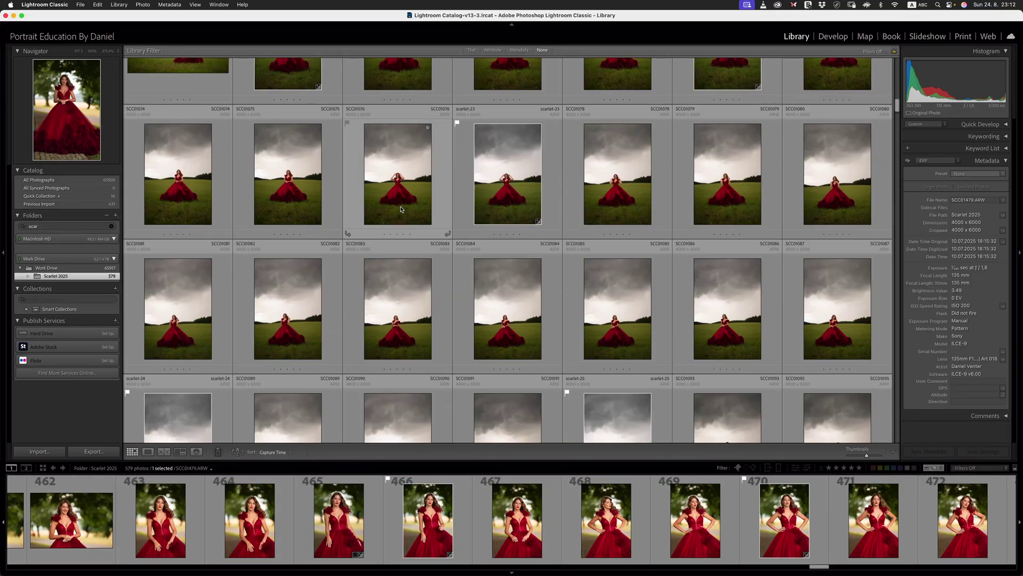
scroll(403, 210, "down", 10)
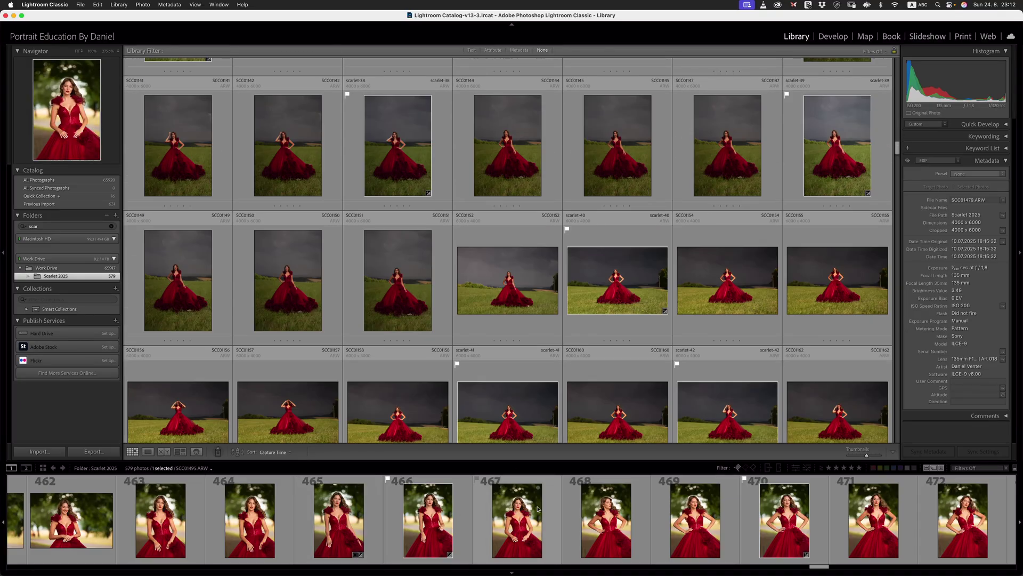
scroll(455, 513, "down", 5)
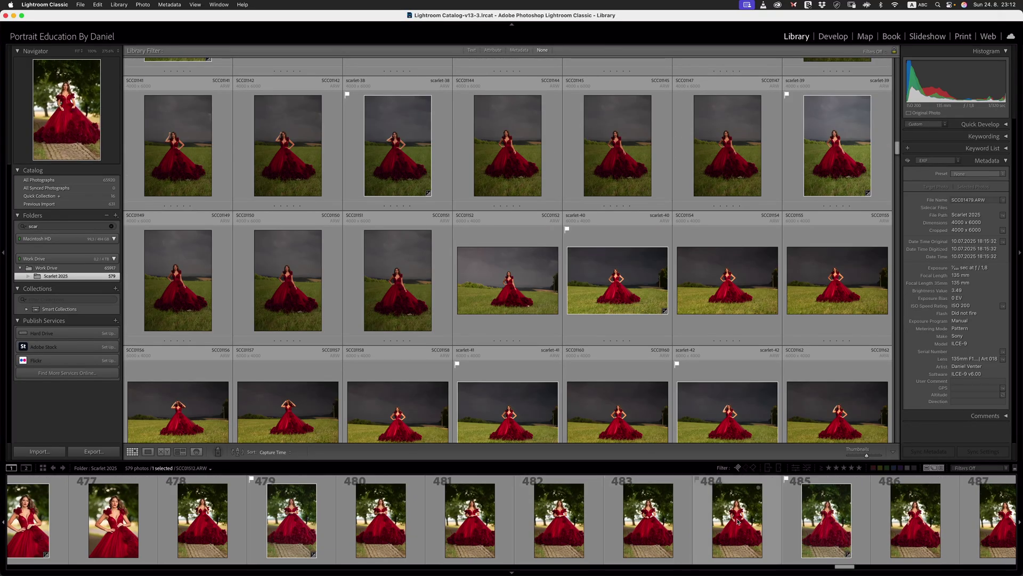
- Open SCC01512 in Loupe and inspect the model's face at 1:1
left_click(736, 521)
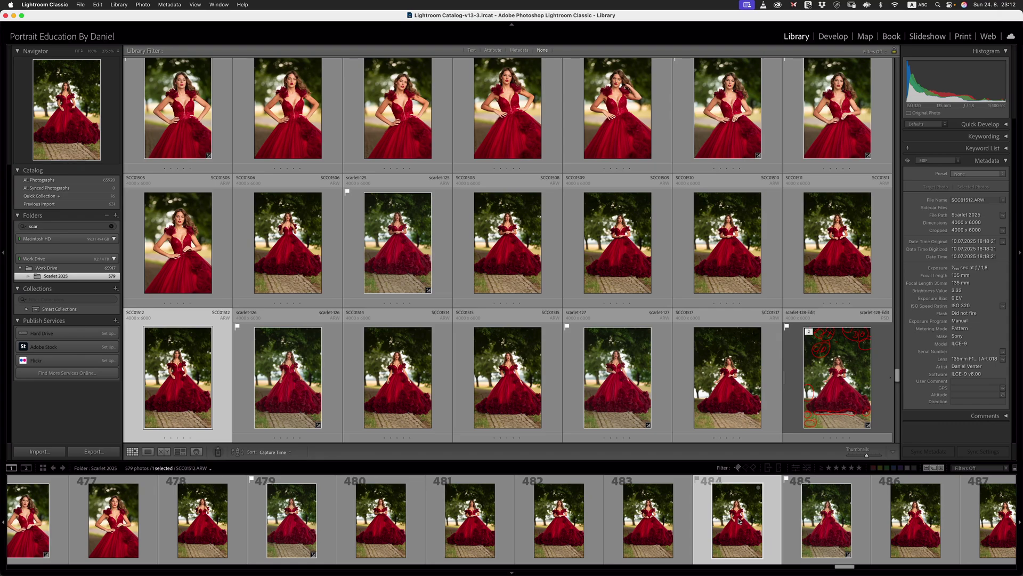
double_click(737, 520)
left_click(512, 155)
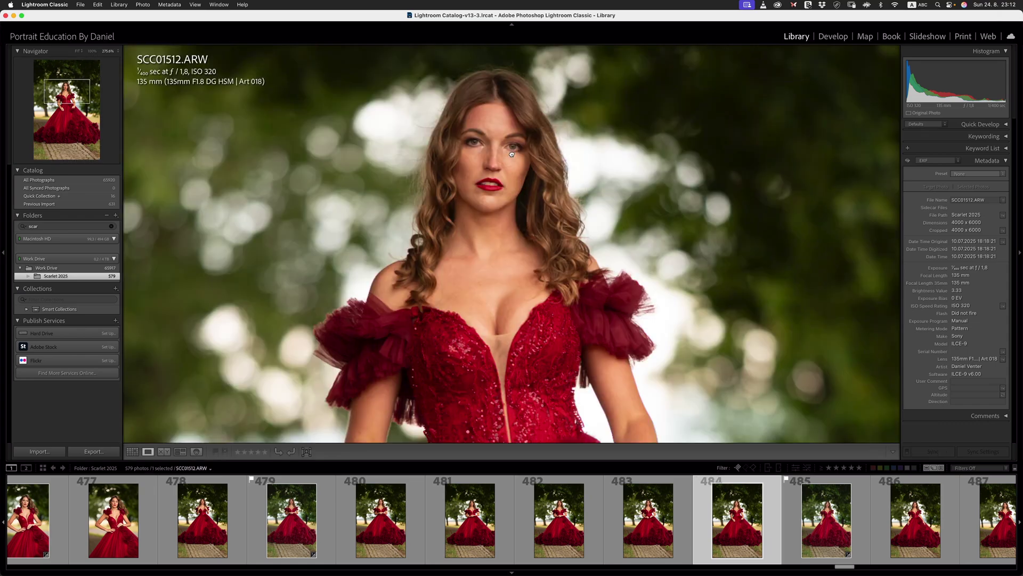
left_click_drag(511, 155, 485, 166)
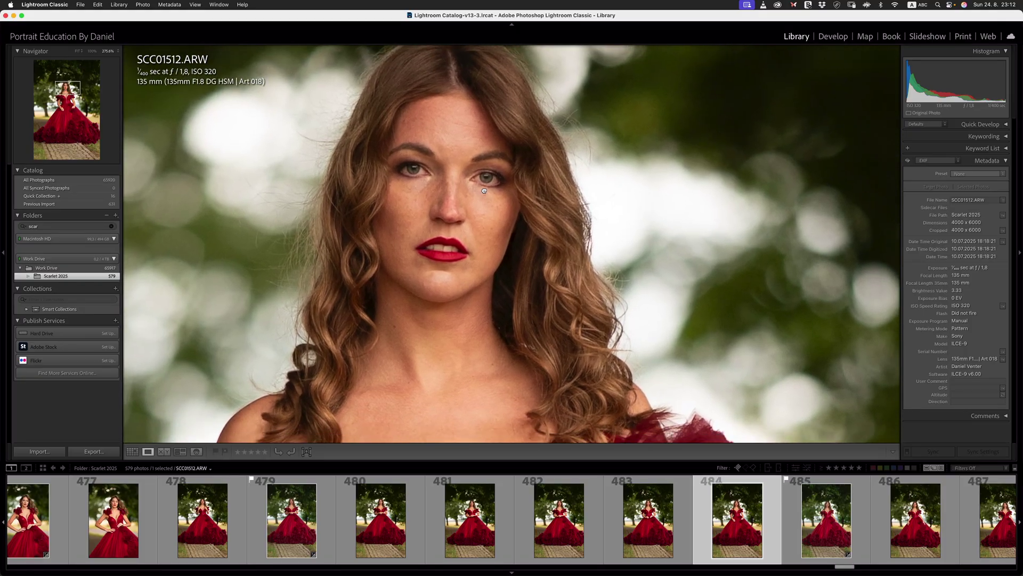
left_click(484, 166)
- Check SCC01510 and SCC01509 at 1:1, returning each to full view
left_click(542, 516)
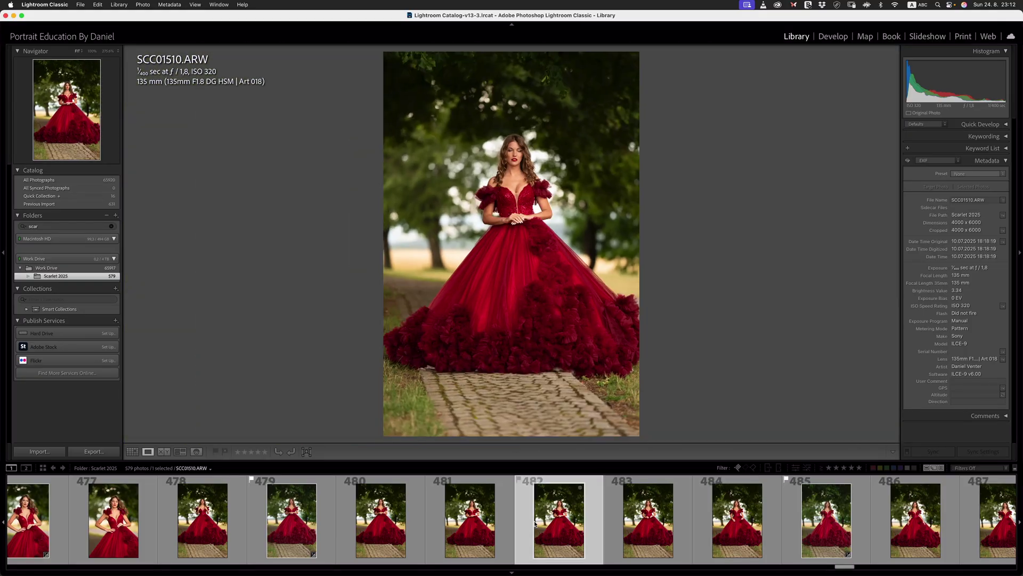
left_click(508, 166)
left_click(507, 166)
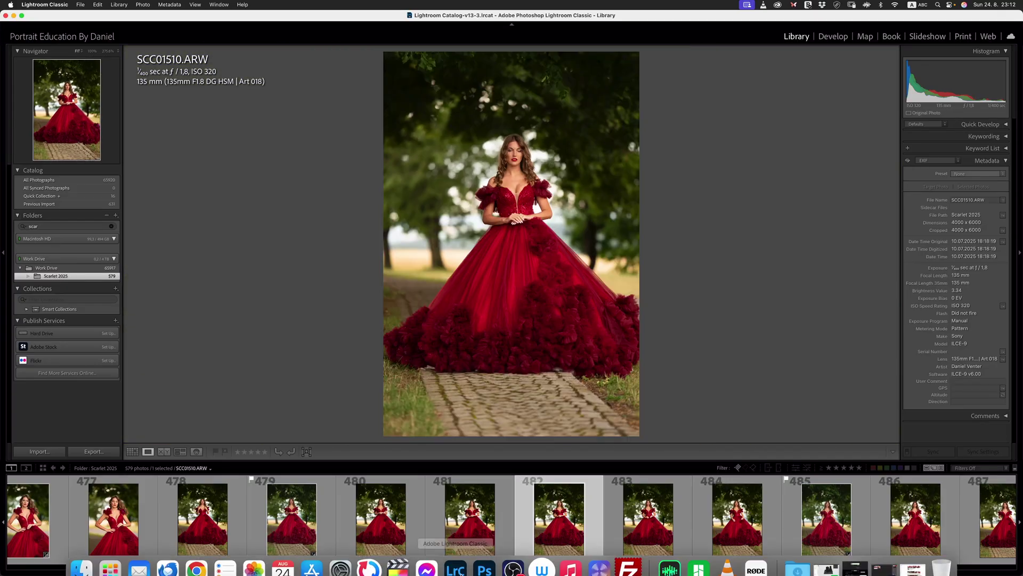
left_click(464, 522)
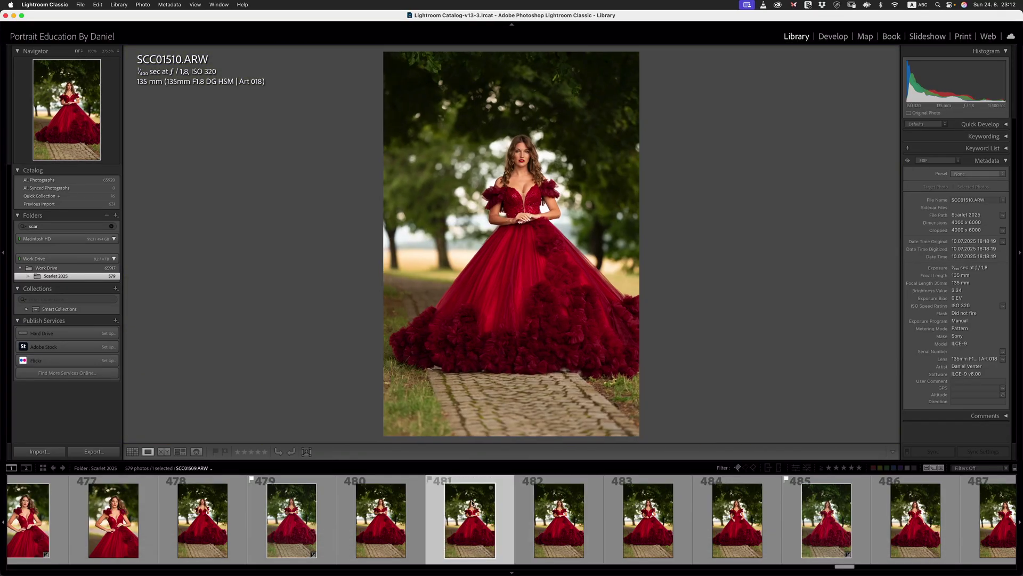
left_click(522, 161)
left_click(523, 161)
- Scroll the filmstrip and select the landscape photo SCC01544
scroll(377, 527, "down", 3)
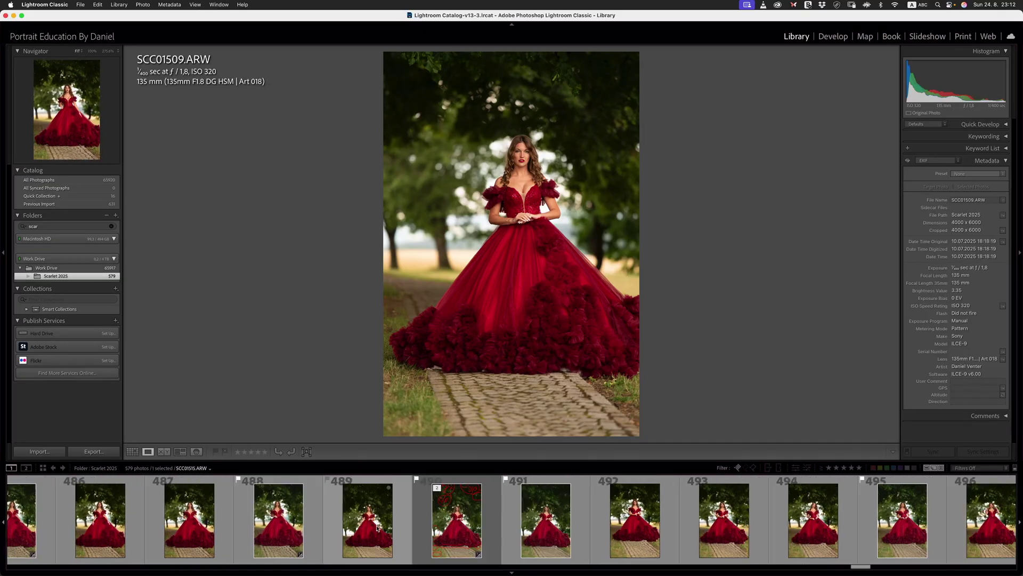
scroll(377, 527, "down", 5)
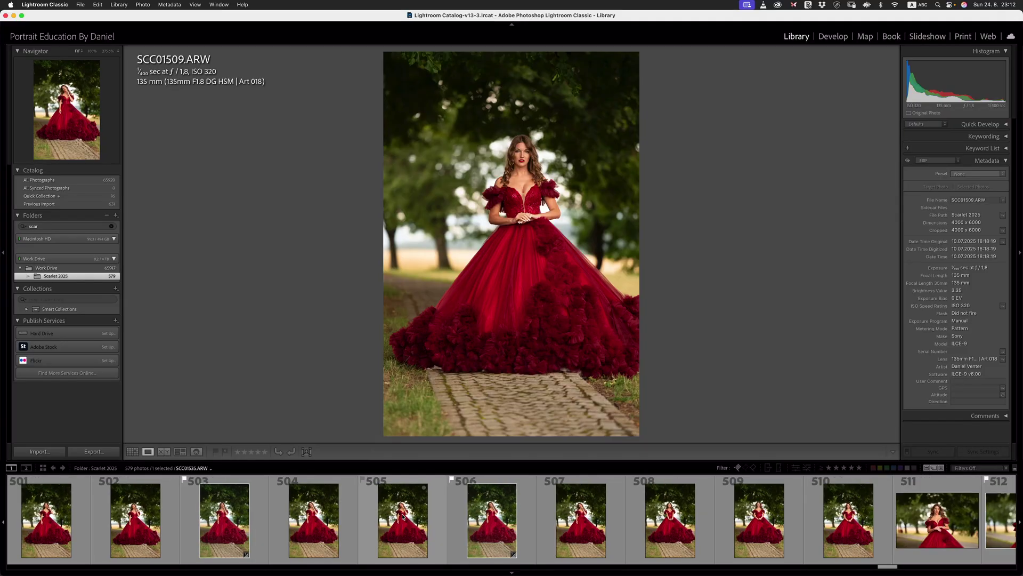
scroll(403, 516, "down", 2)
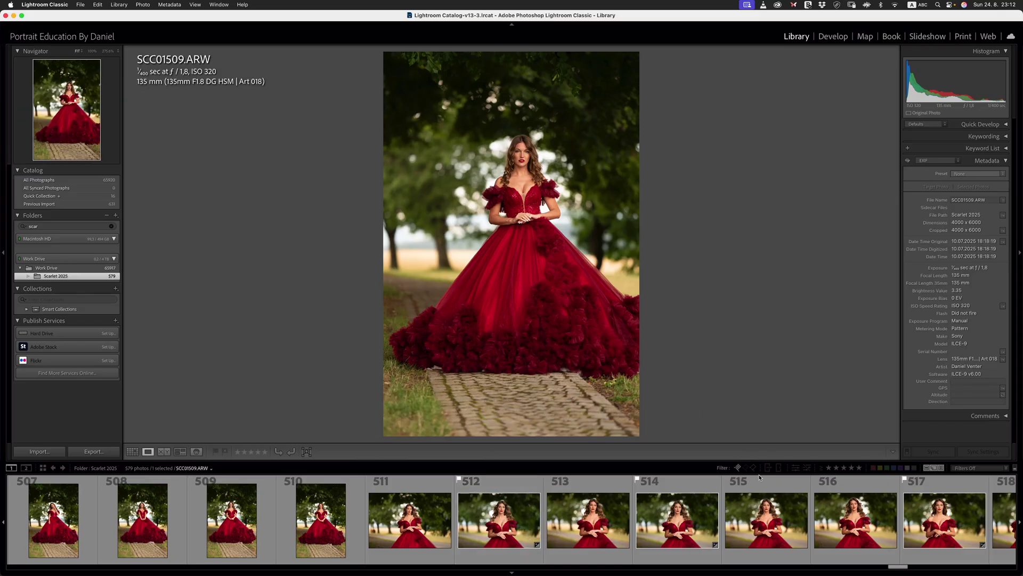
left_click(588, 519)
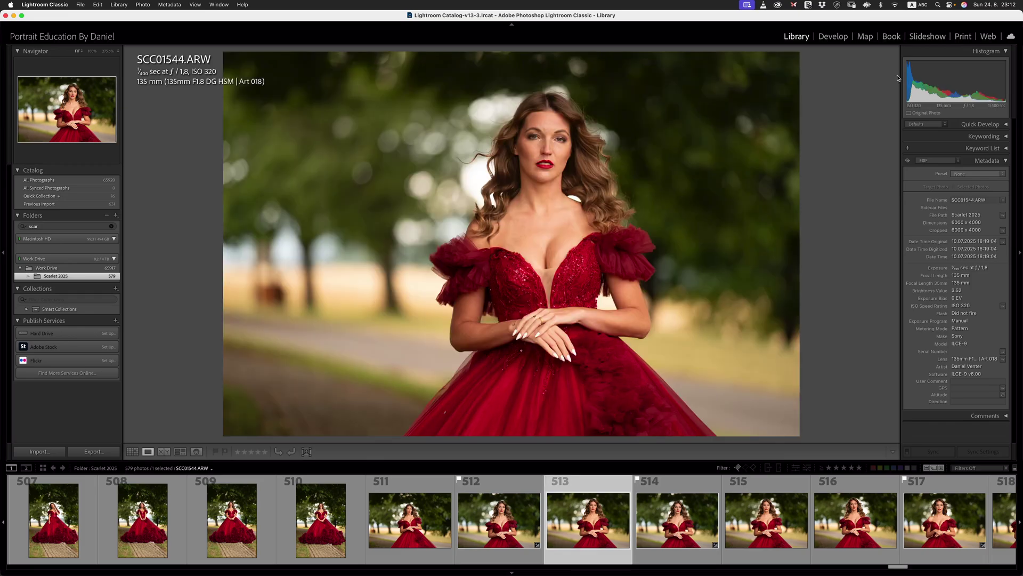
- Move SCC01544 into Develop and set the Basic panel Exposure slider to +0.10
left_click(832, 36)
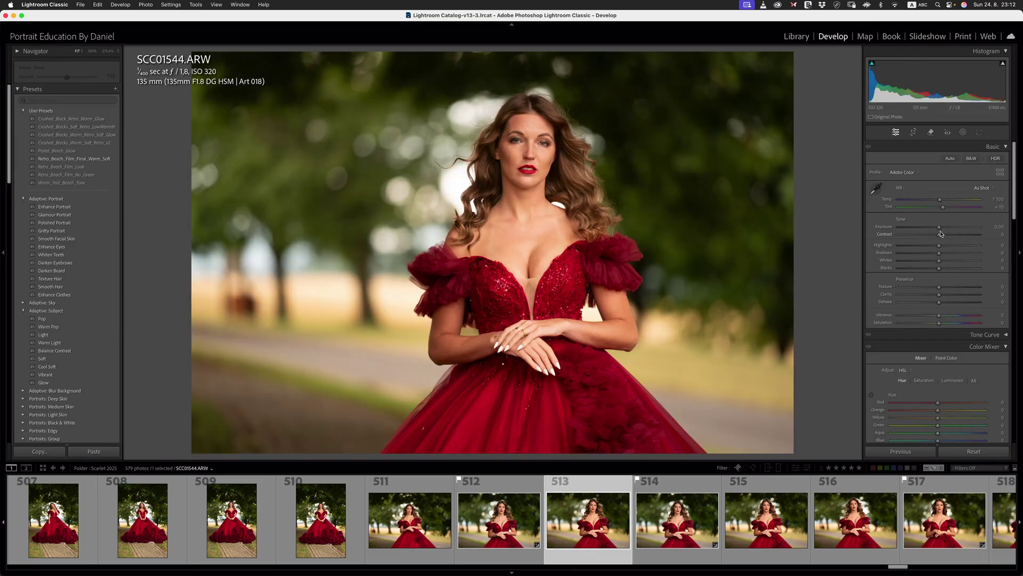
left_click_drag(939, 227, 935, 229)
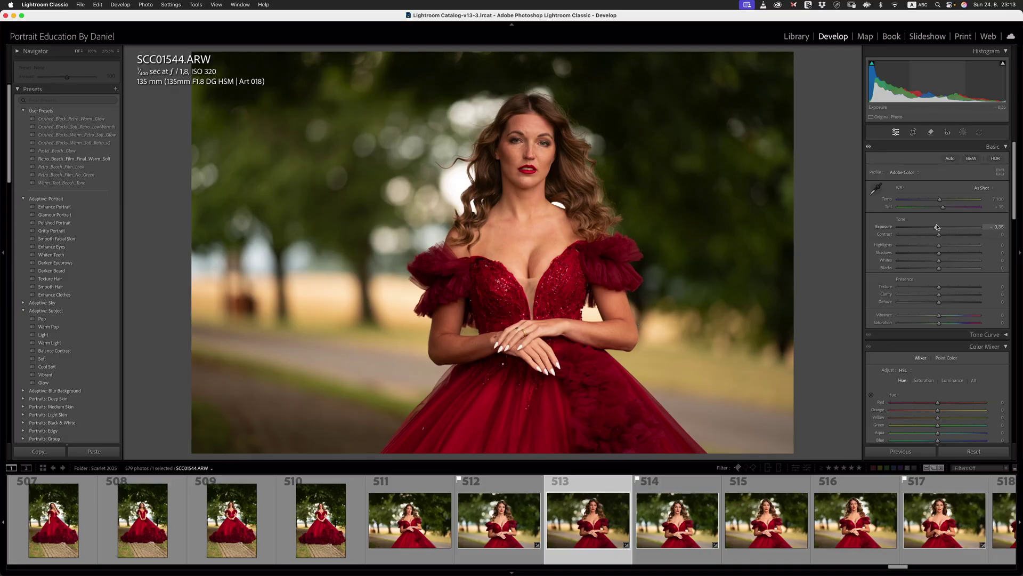
left_click_drag(937, 227, 939, 229)
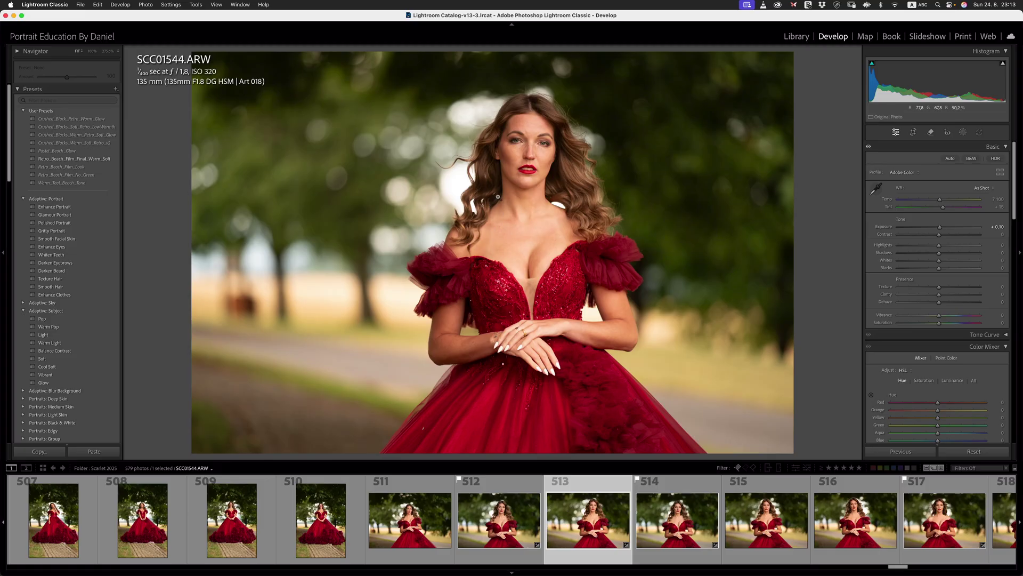
- Reveal SCC01544.ARW's Scarlet 2025 folder with Show in Finder
right_click(506, 233)
mouse_move(507, 235)
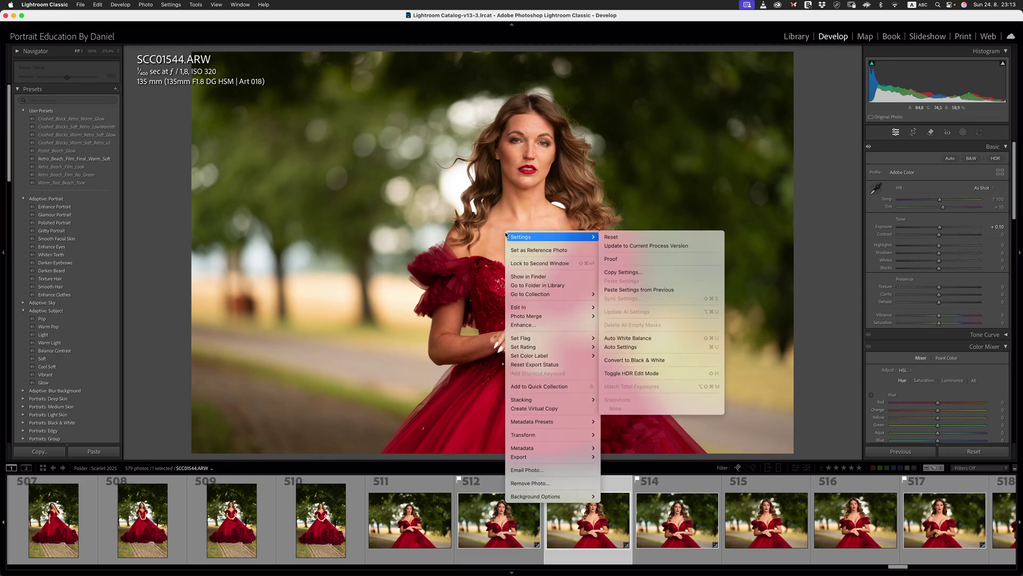
left_click(523, 277)
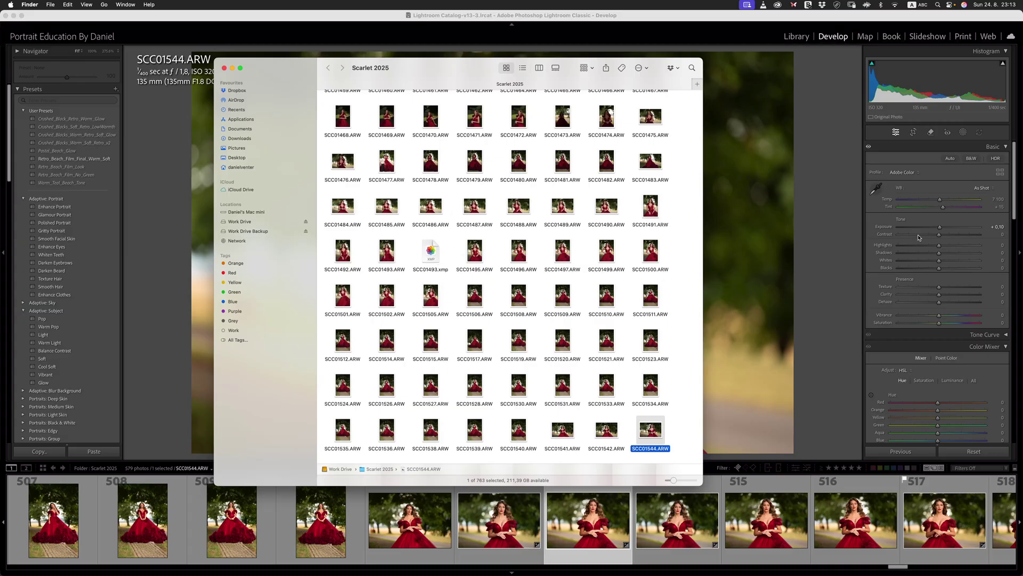
- Back in Lightroom, fine-tune SCC01544's Exposure to +0.30
left_click(939, 230)
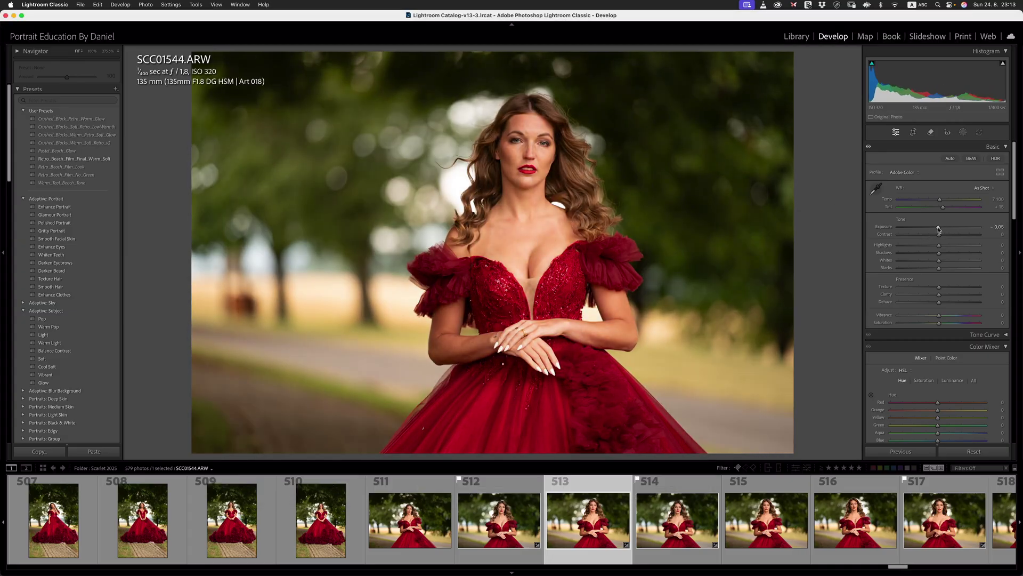
left_click_drag(939, 230, 942, 229)
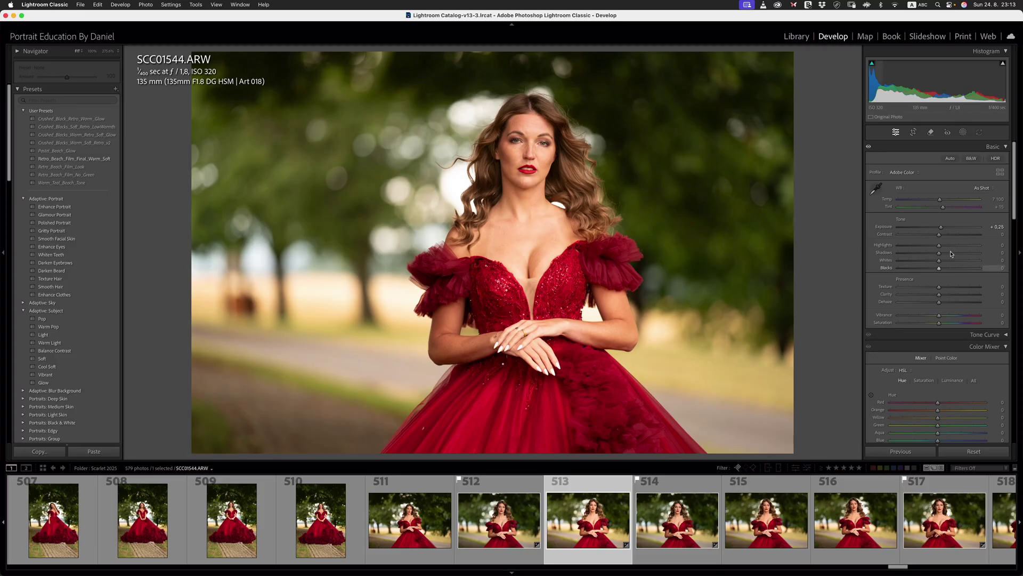
mouse_move(941, 227)
left_mouse_down()
mouse_move(959, 235)
mouse_move(941, 229)
left_mouse_up()
- Open Catalog Settings and toggle 'Automatically write changes into XMP' on the Metadata tab
left_click(46, 4)
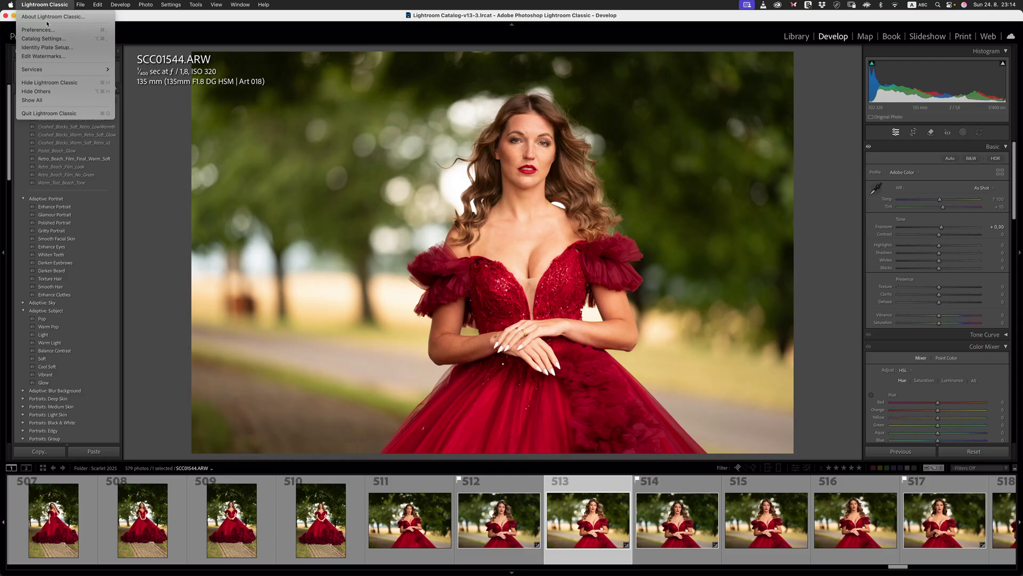
left_click(47, 39)
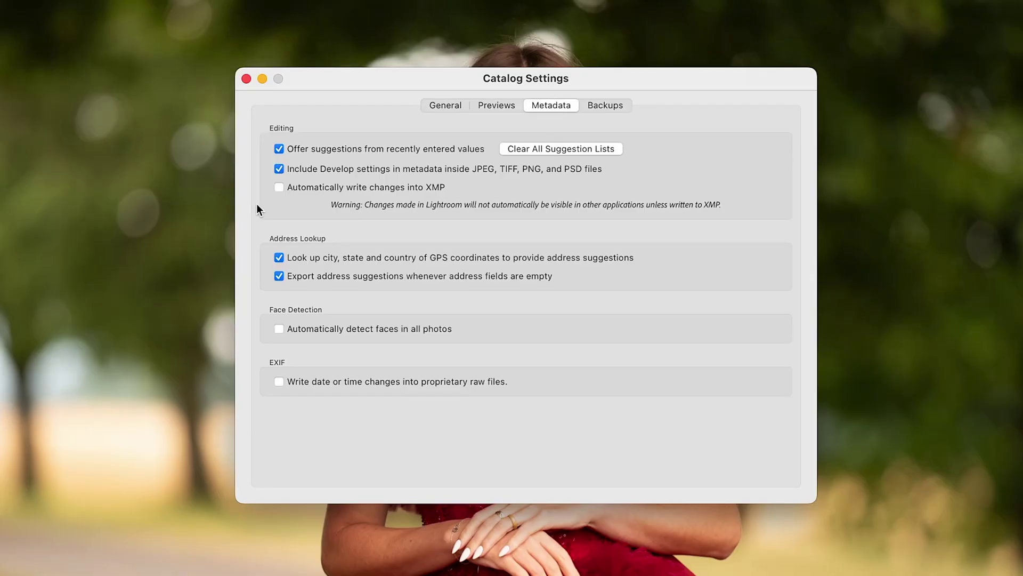
left_click(279, 190)
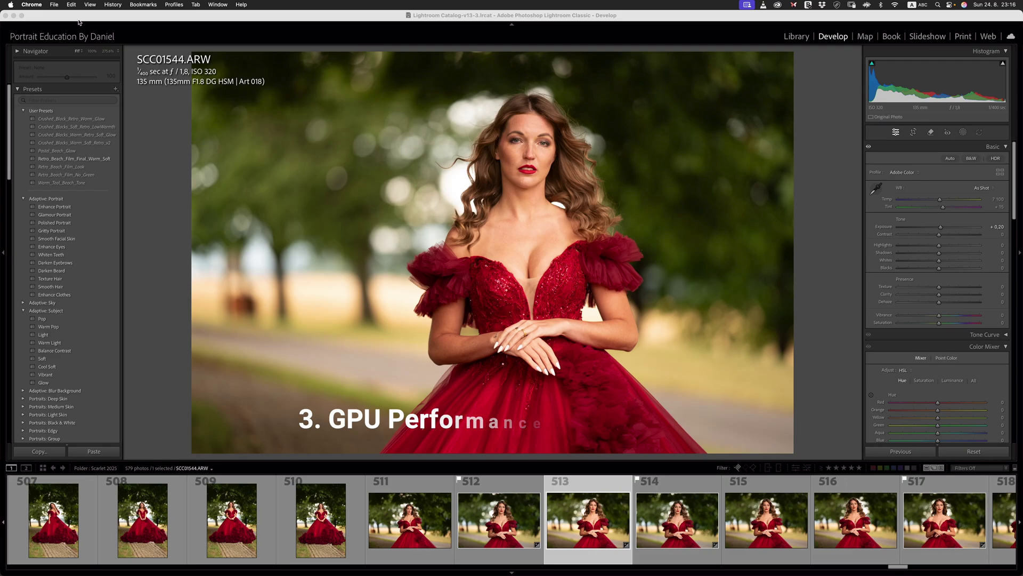
- Bring Lightroom Classic forward and open Preferences on the Performance panel
left_click(224, 123)
left_click(56, 4)
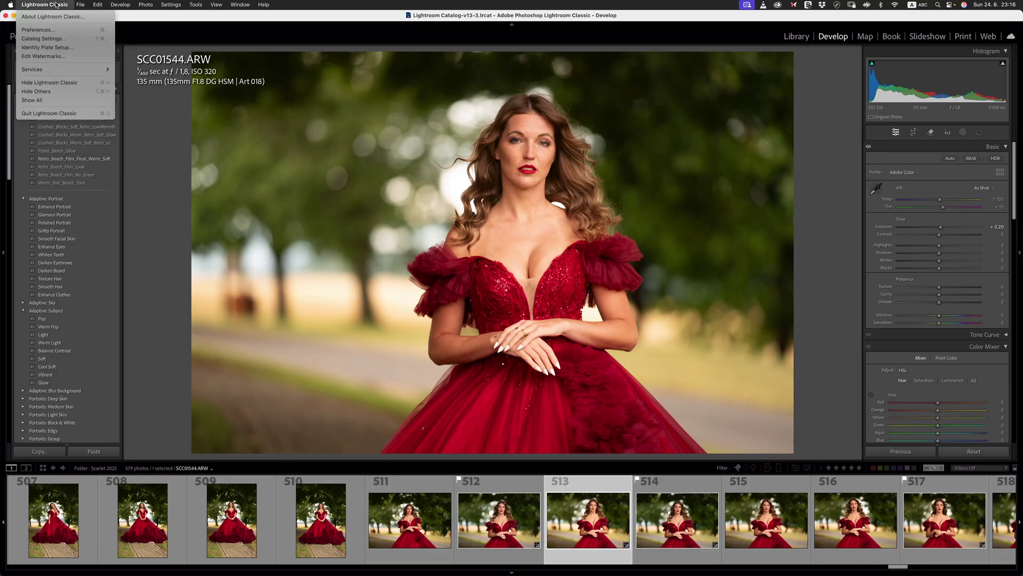
left_click(47, 29)
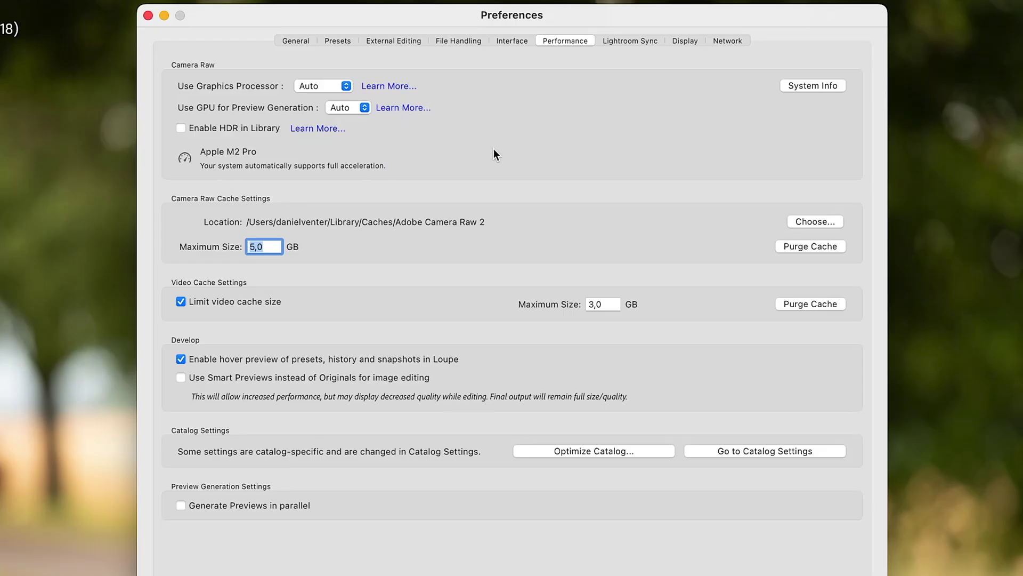
- Leave Use Graphics Processor and Use GPU for Preview Generation both set to Auto
left_click(322, 84)
left_click(323, 83)
left_click(339, 110)
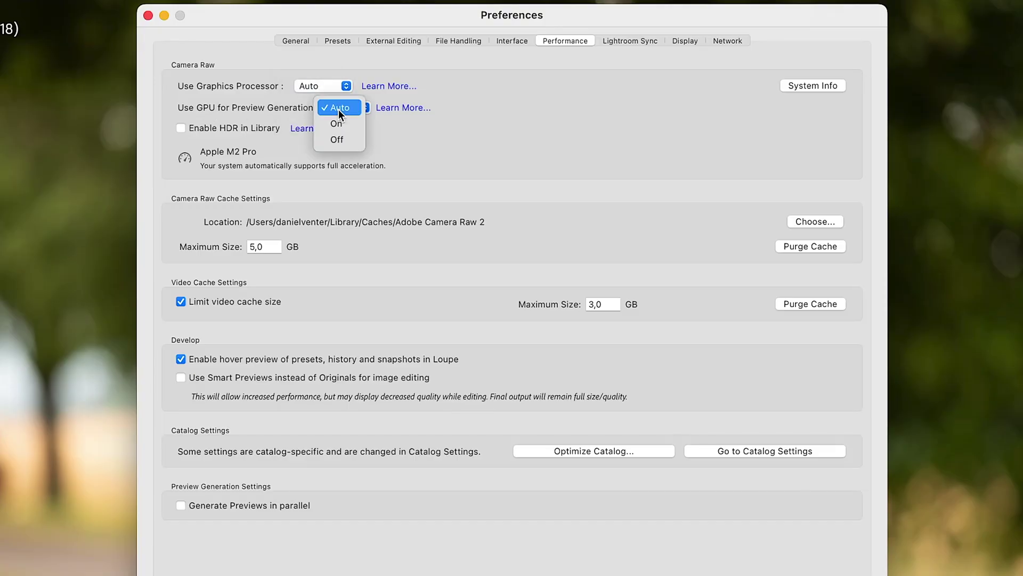
left_click(339, 111)
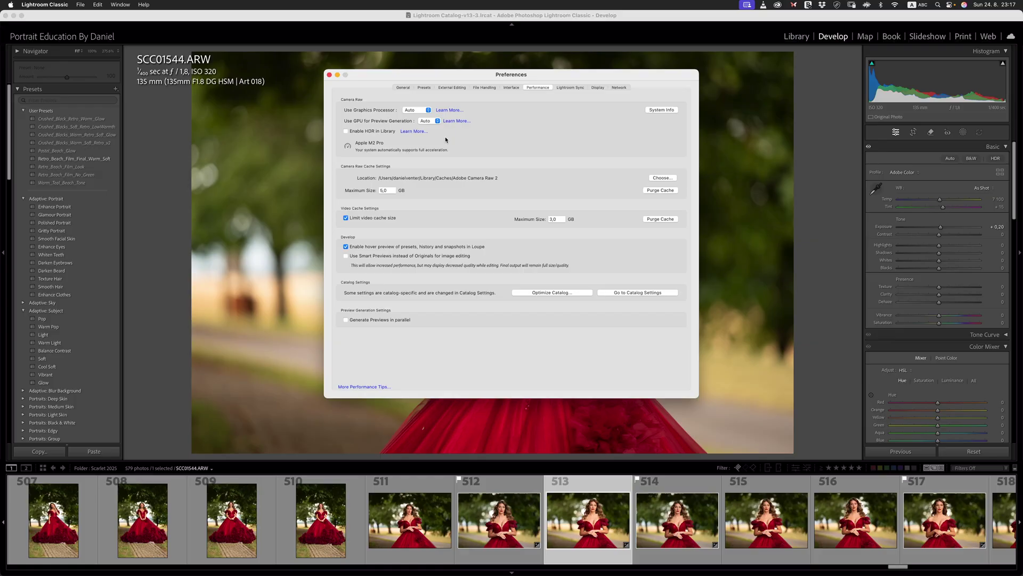
- Follow the Learn More link to the 'Use GPU for Preview generation' help article
left_click(451, 121)
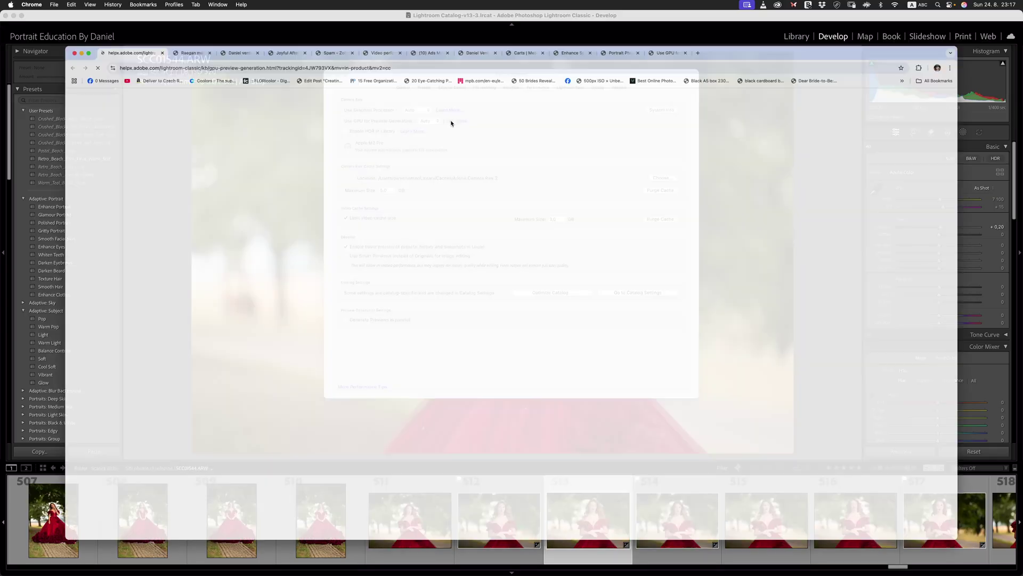
scroll(202, 227, "down", 5)
scroll(203, 228, "up", 5)
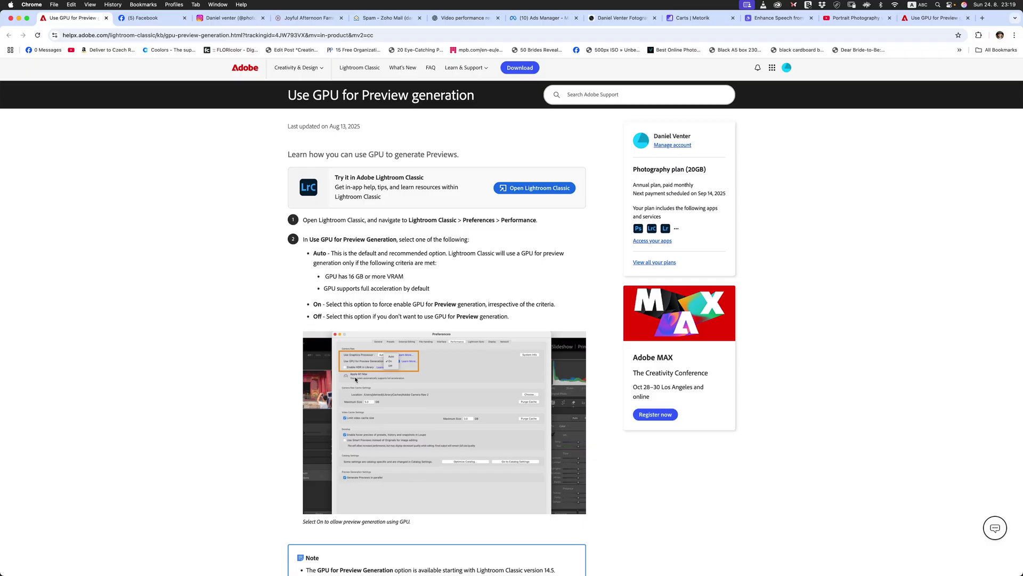
- Scroll through the article's Auto, On and Off explanations and its Note
scroll(356, 379, "down", 5)
scroll(357, 376, "up", 5)
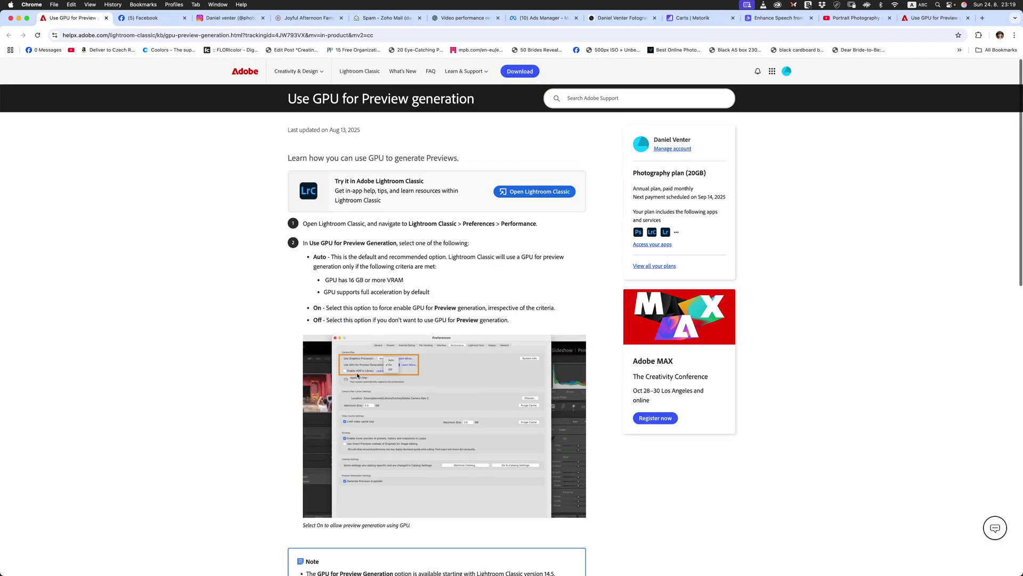
scroll(357, 375, "down", 5)
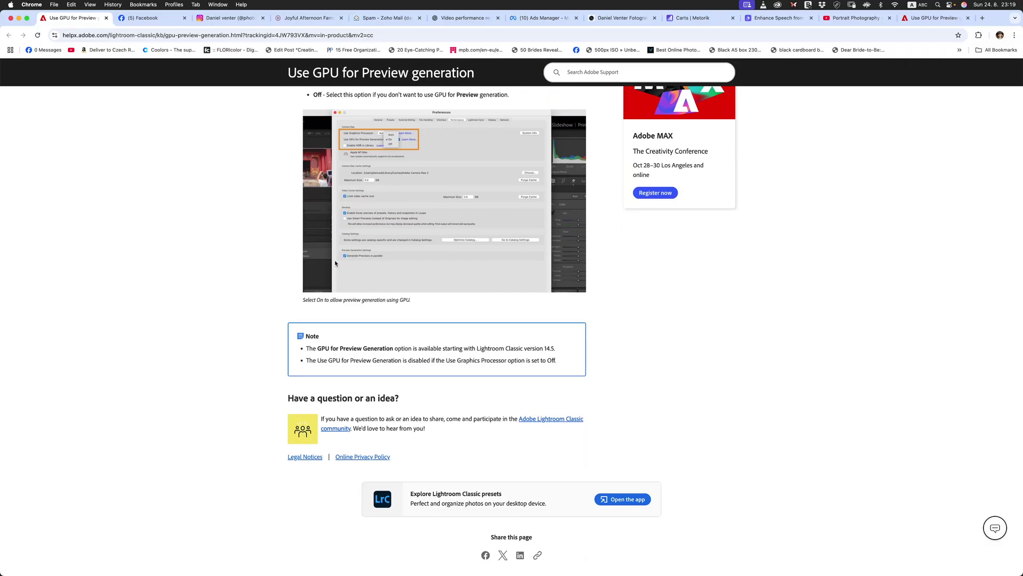
scroll(336, 263, "up", 5)
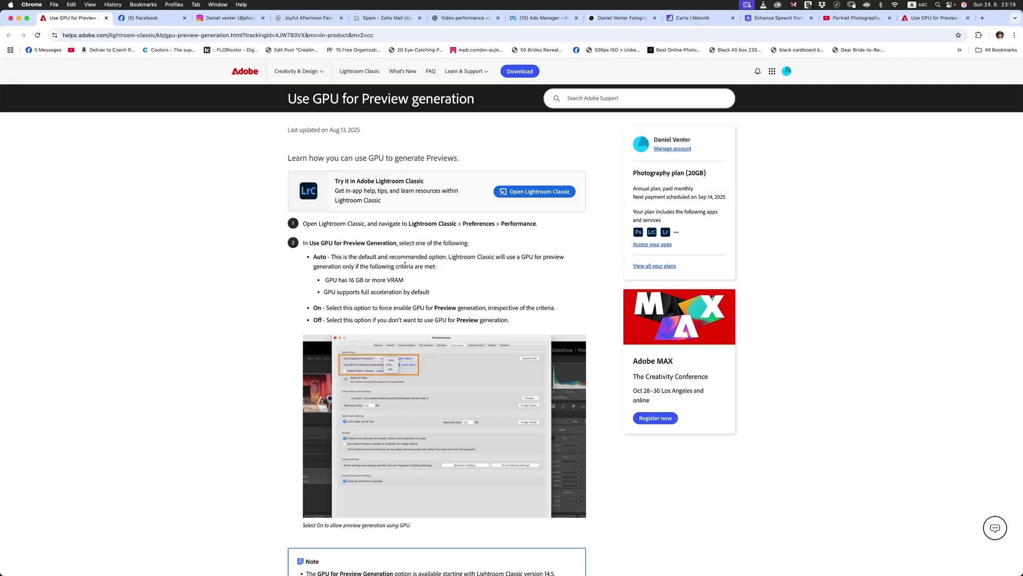
scroll(447, 307, "down", 5)
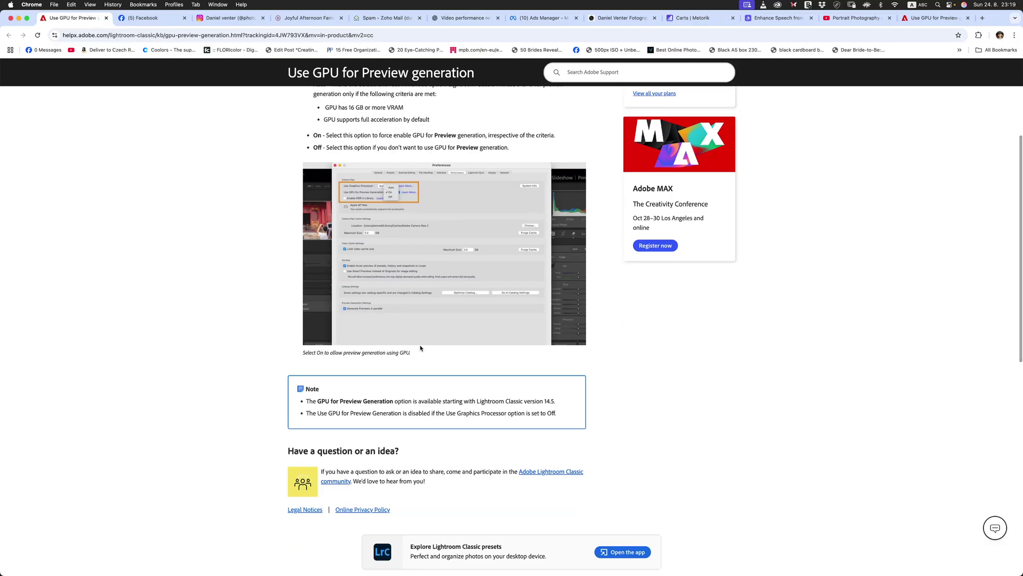
scroll(432, 372, "up", 5)
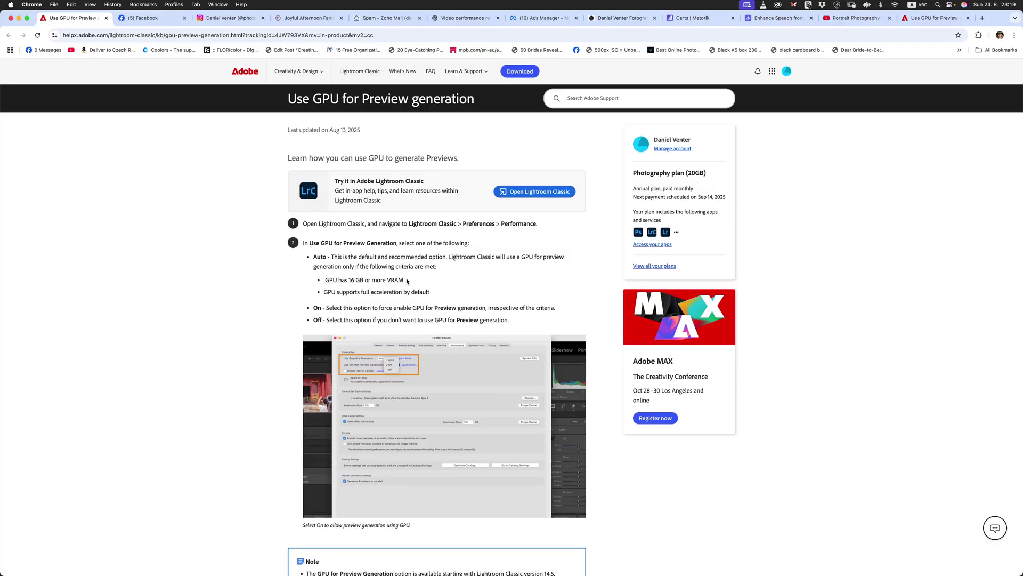
scroll(406, 280, "down", 2)
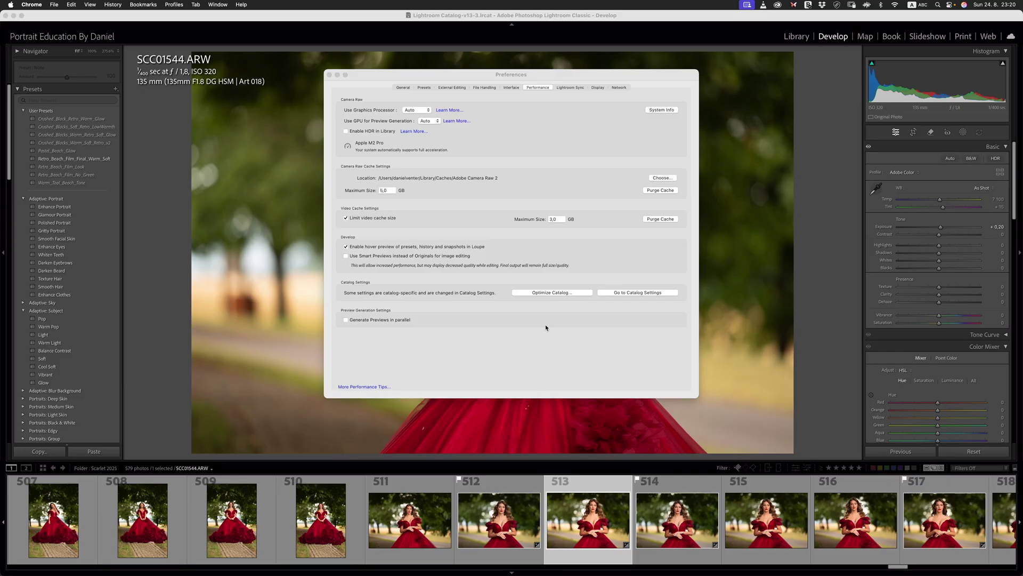
- Run Optimize Catalog from the Performance preferences and confirm the optimization
left_click(551, 293)
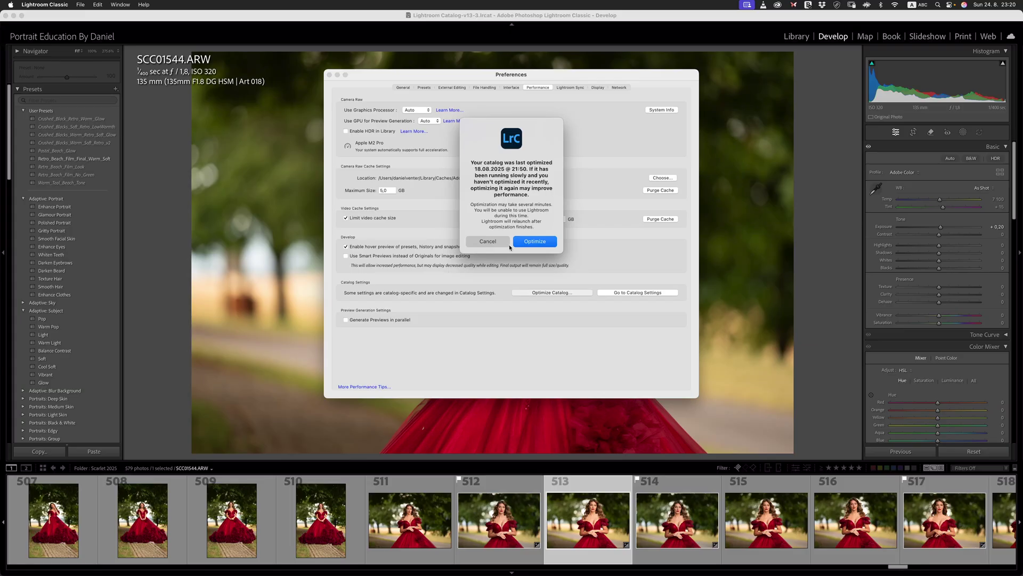
left_click(535, 241)
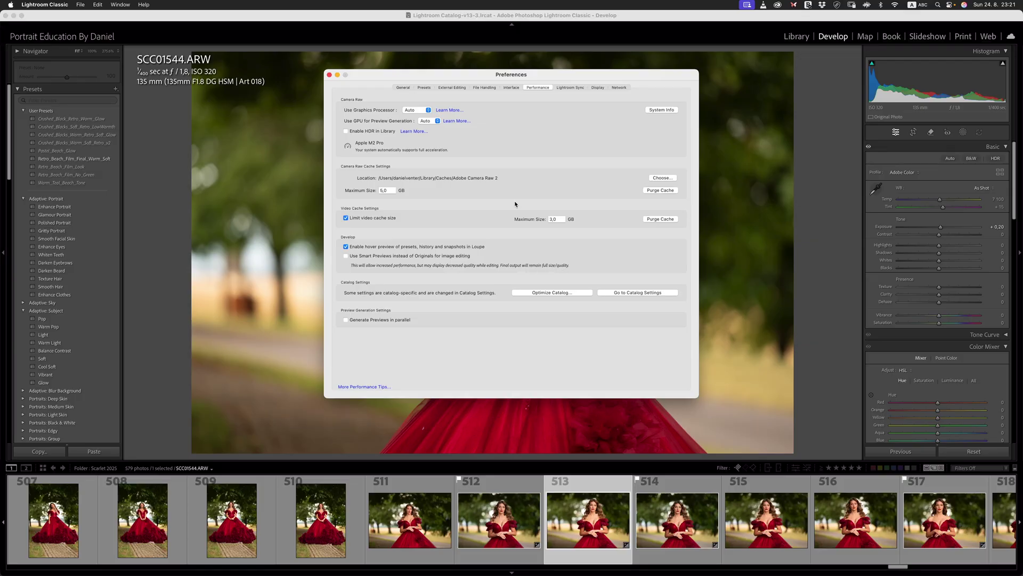
- Close the Preferences window to return to SCC01544.ARW in Develop
key("super+w")
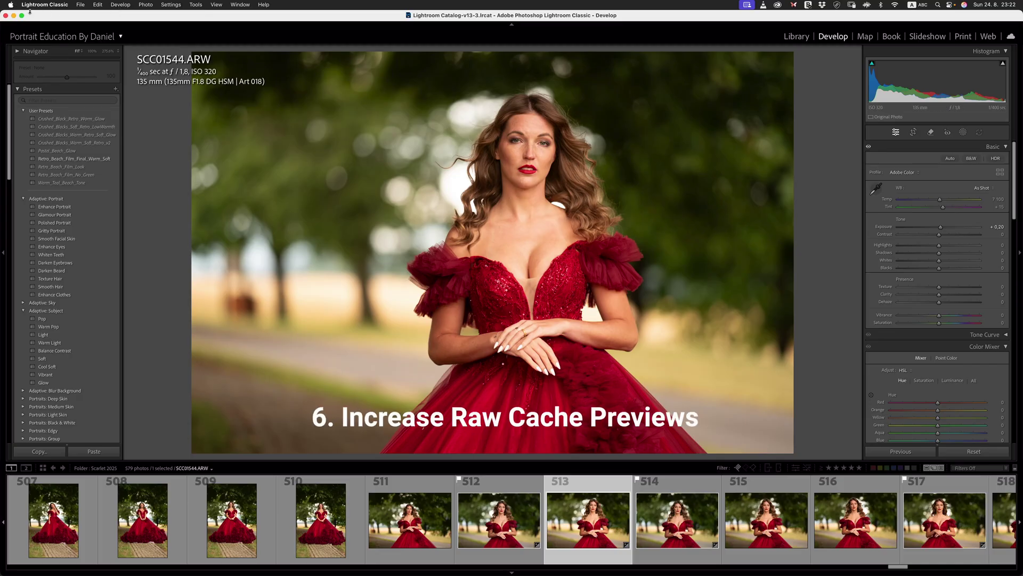
- Reopen Performance preferences and set the Camera Raw cache maximum size to 80 GB
left_click(49, 6)
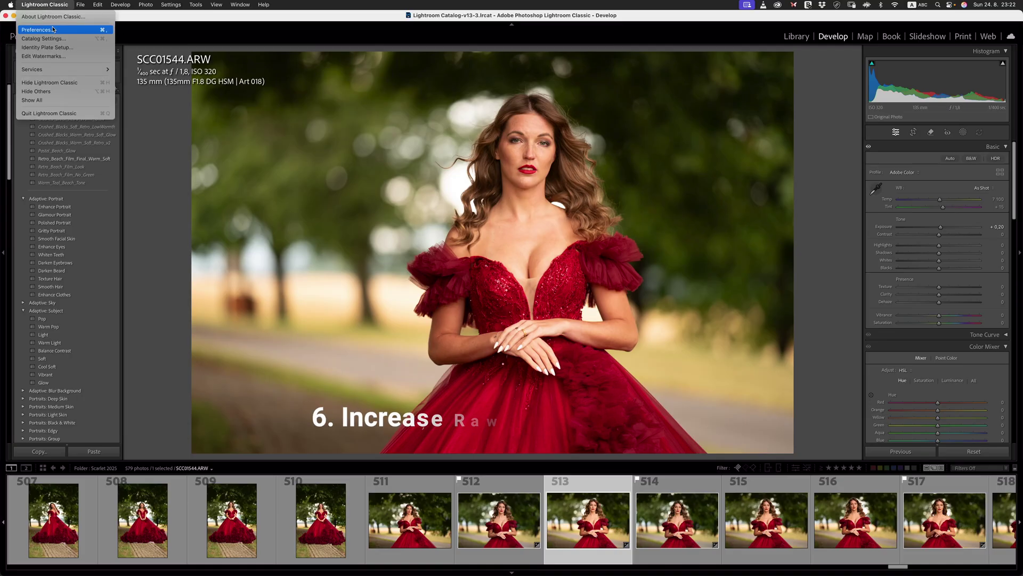
left_click(52, 30)
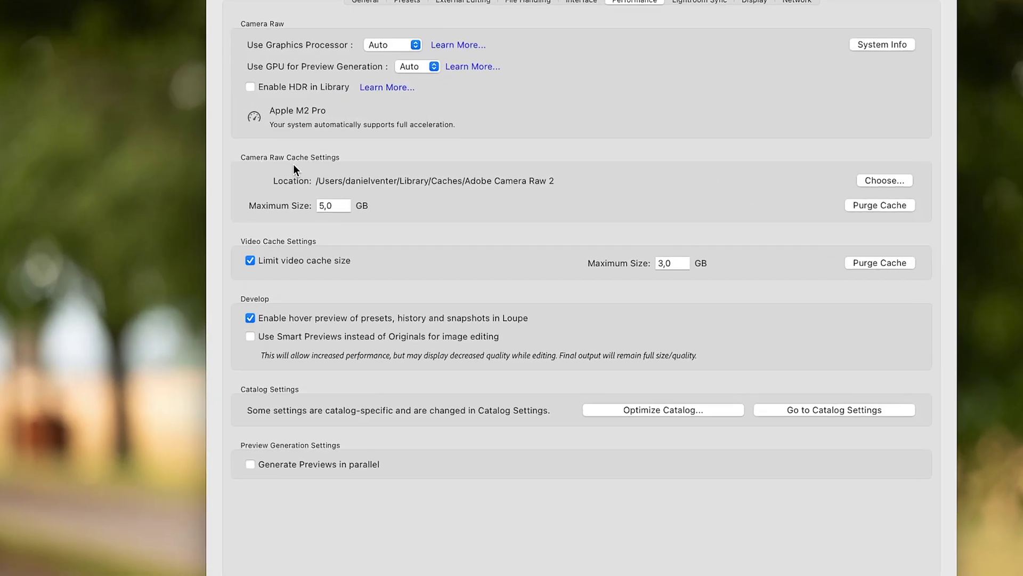
double_click(325, 206)
type("80")
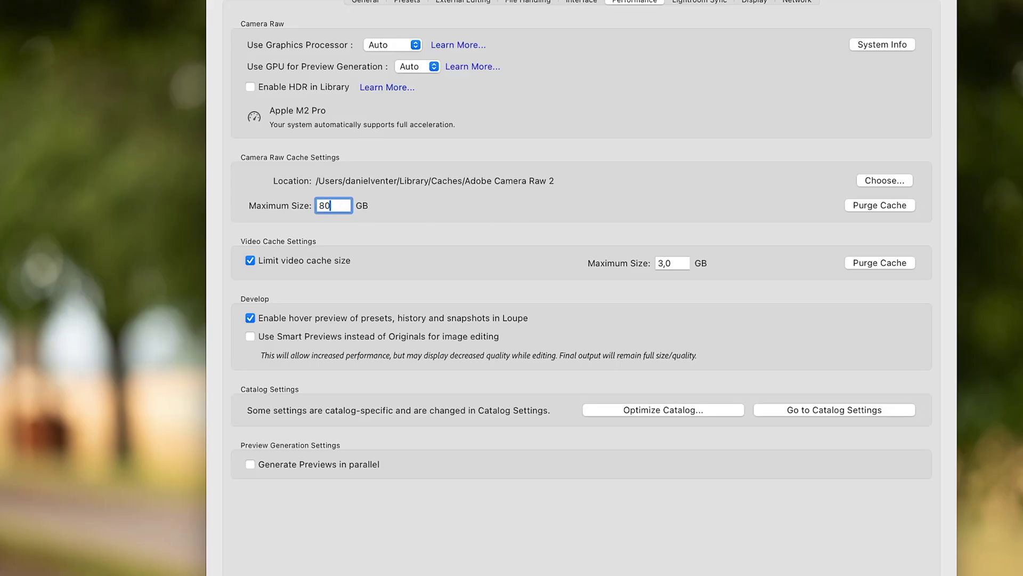